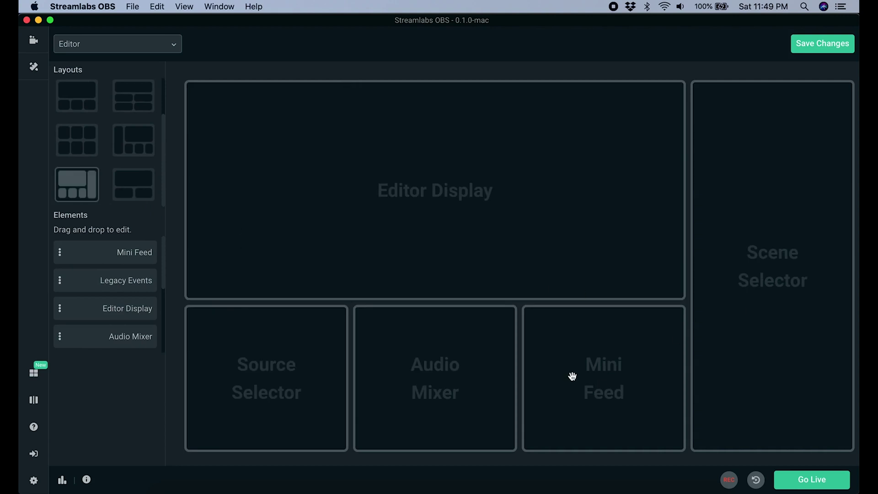
# Place Legacy Events in the third small lower slot, return Editor Display to the large slot, and save the layout.
pyautogui.moveTo(592, 392); pyautogui.dragTo(580, 261)
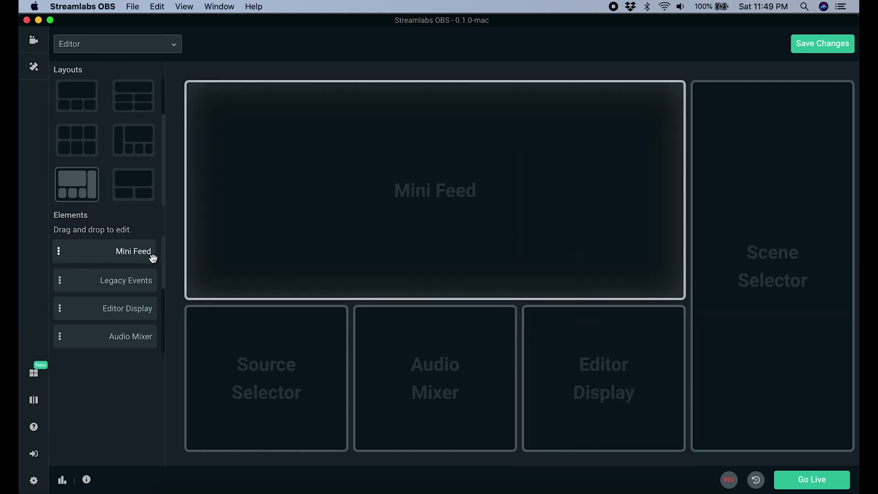
pyautogui.moveTo(118, 285); pyautogui.dragTo(376, 297)
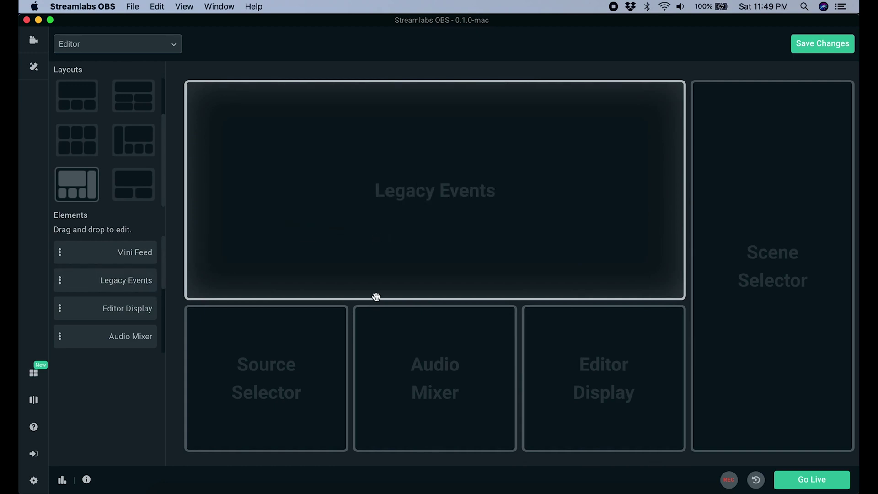
pyautogui.moveTo(585, 396); pyautogui.dragTo(475, 283)
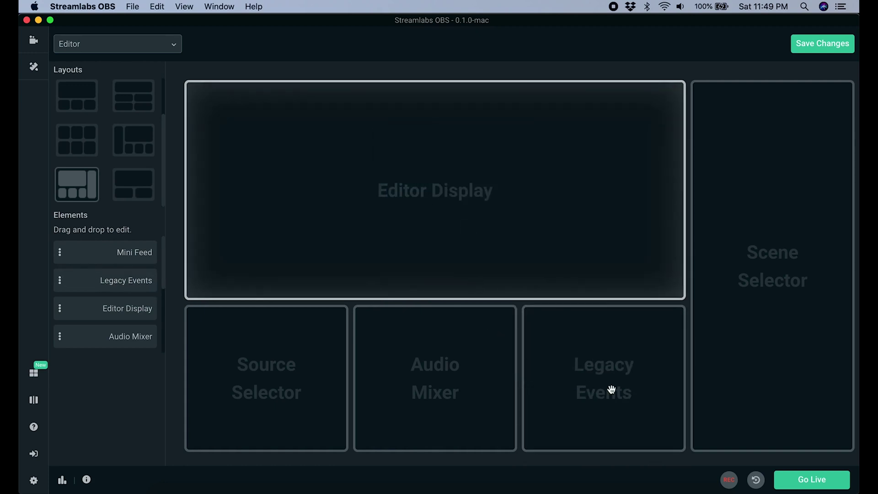
pyautogui.click(826, 44)
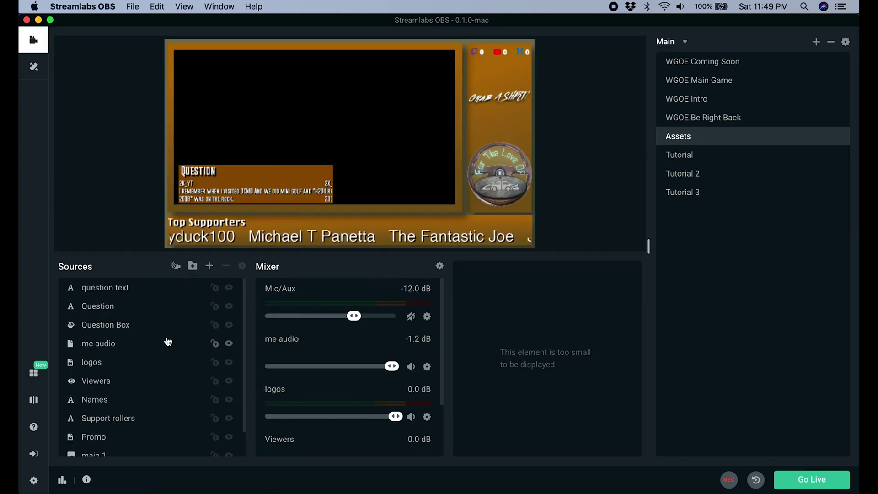
# Set the editor layout to one large display above Scene Selector, Source Selector and Audio Mixer, and save it.
pyautogui.click(34, 67)
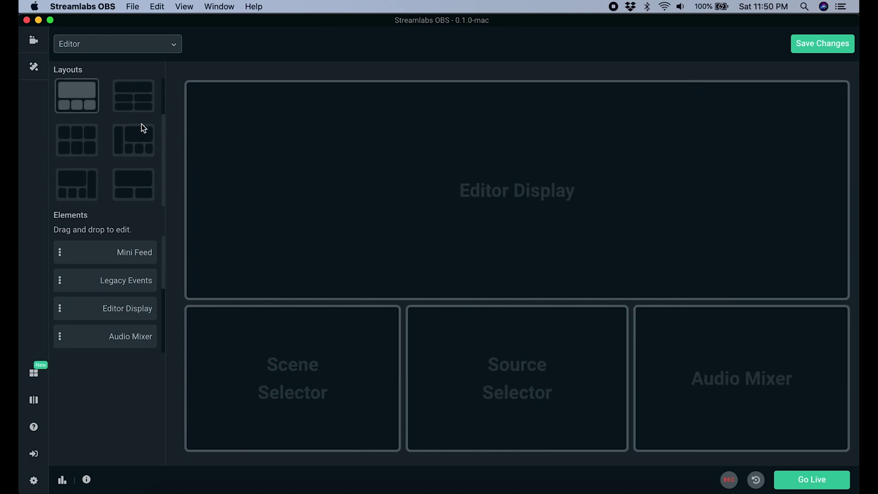
pyautogui.click(847, 42)
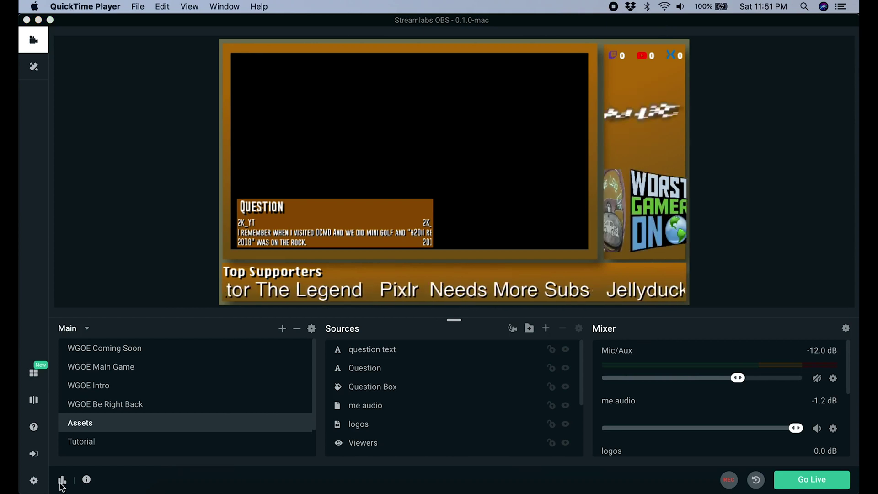
# View the performance metrics and select the Tutorial scene to compare its CPU usage with that of Assets.
pyautogui.click(61, 486)
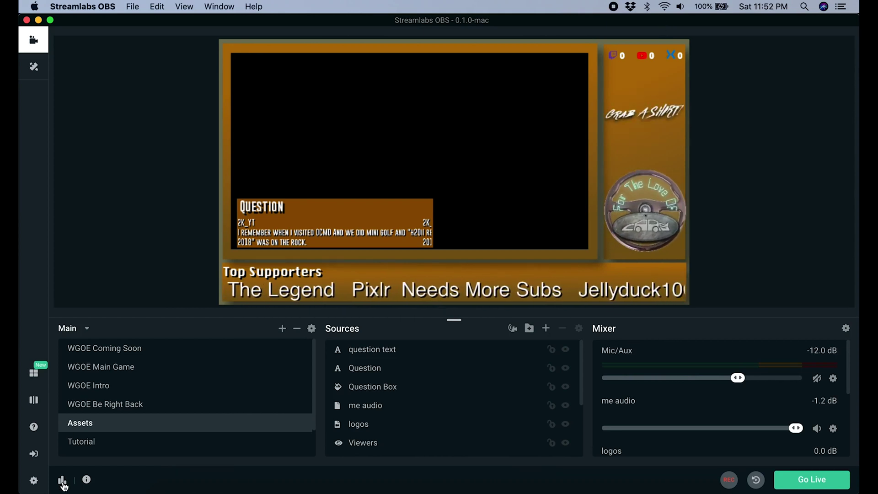
pyautogui.click(63, 481)
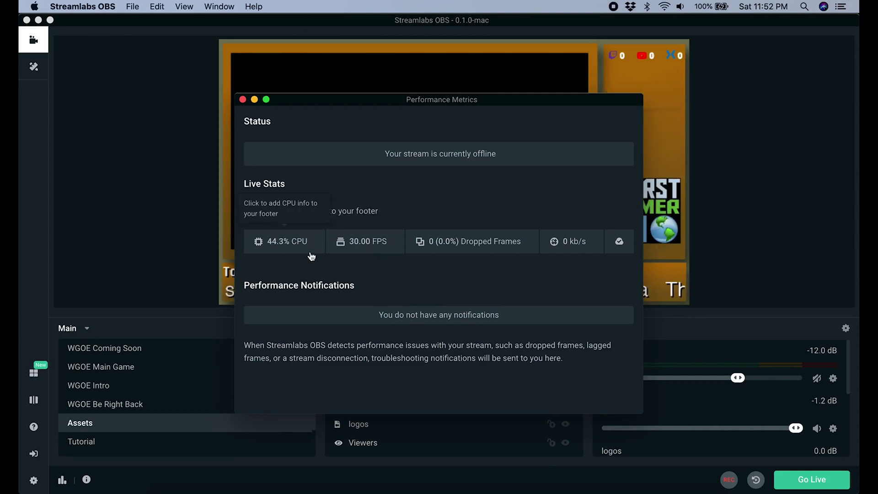
pyautogui.click(95, 442)
pyautogui.click(94, 442)
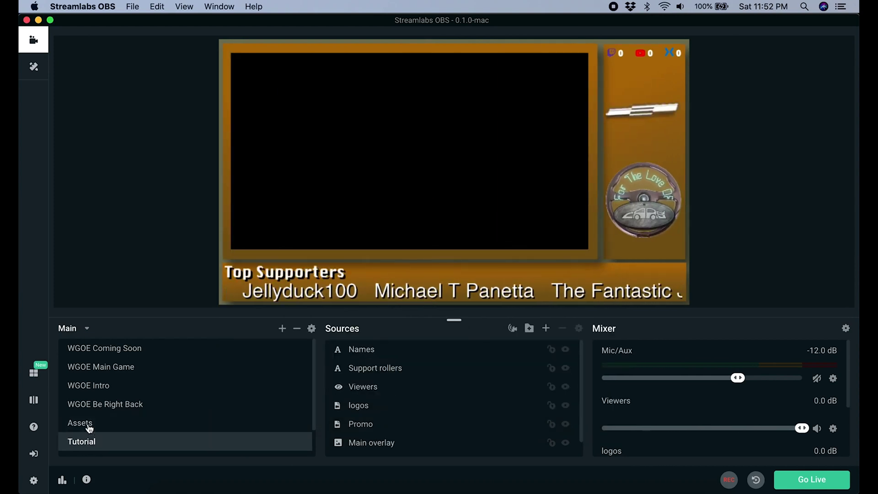
pyautogui.click(62, 479)
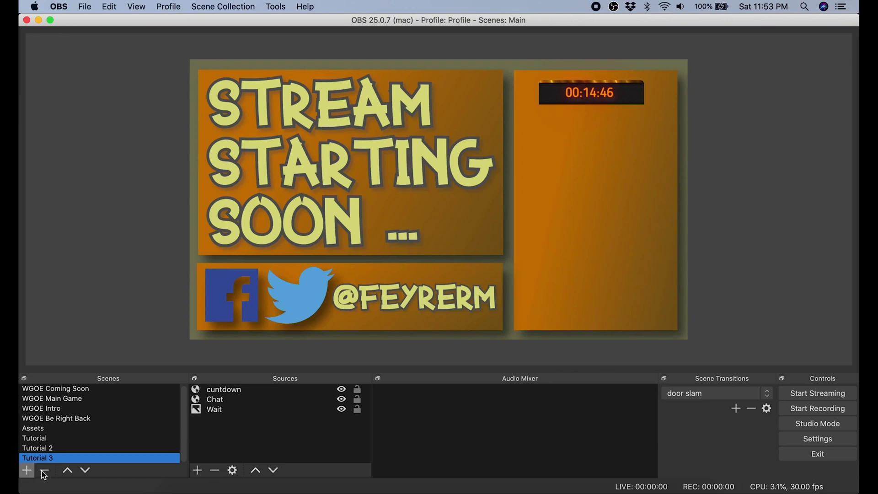
# In OBS, show the Tutorial 2 scene and undock, resize and reposition the Sources dock.
pyautogui.click(43, 447)
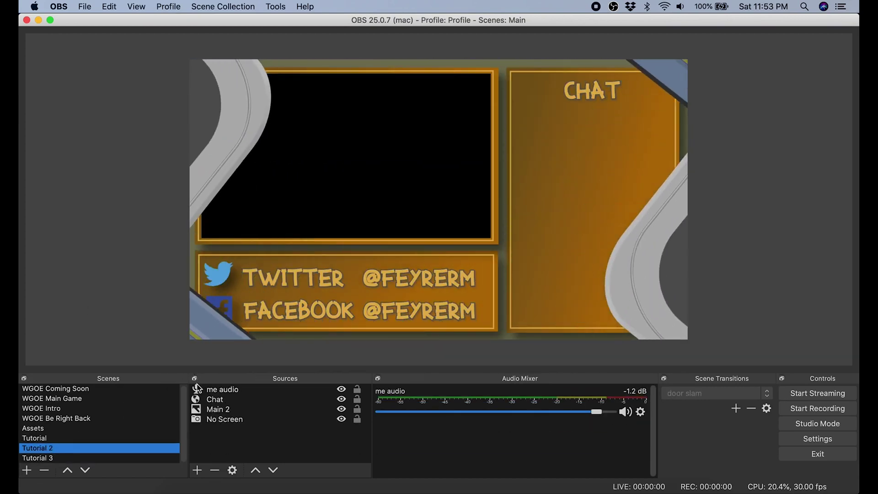
pyautogui.click(194, 379)
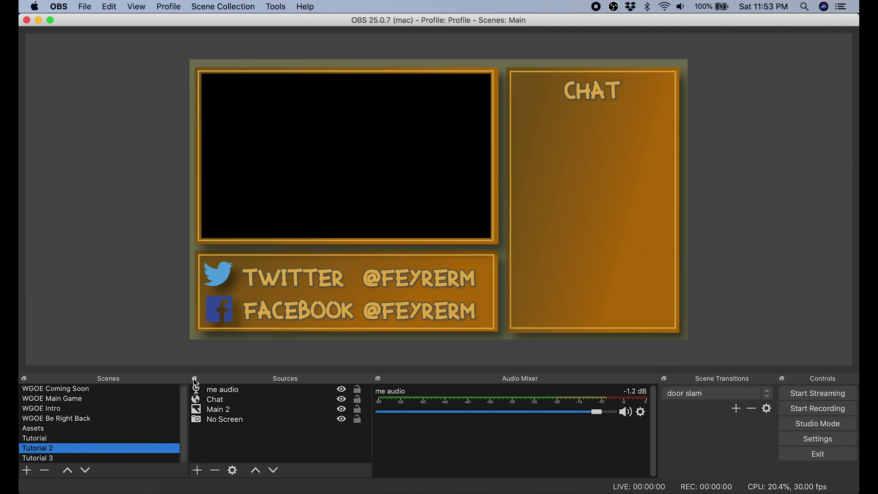
pyautogui.moveTo(253, 369); pyautogui.dragTo(43, 224)
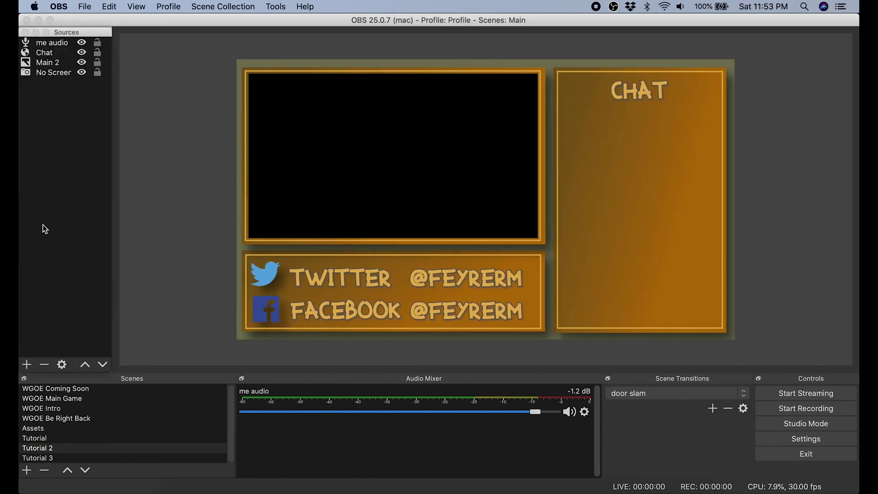
pyautogui.moveTo(116, 258); pyautogui.dragTo(147, 258)
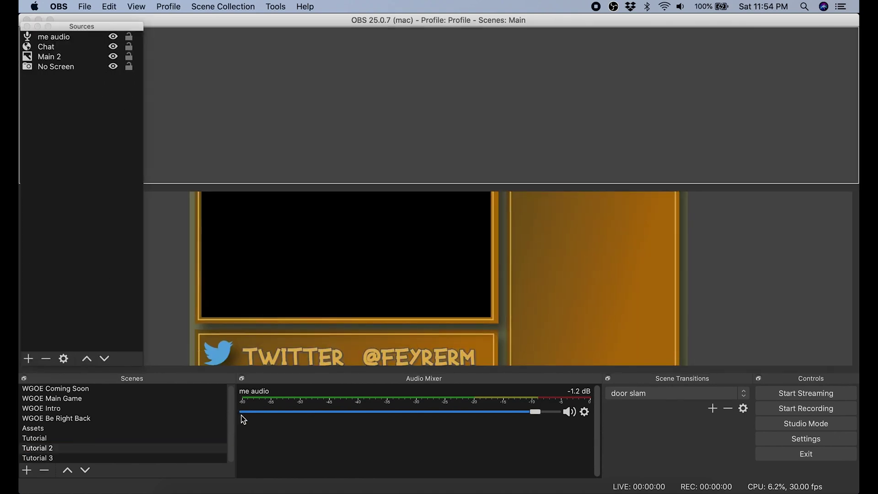
pyautogui.moveTo(127, 102); pyautogui.dragTo(259, 431)
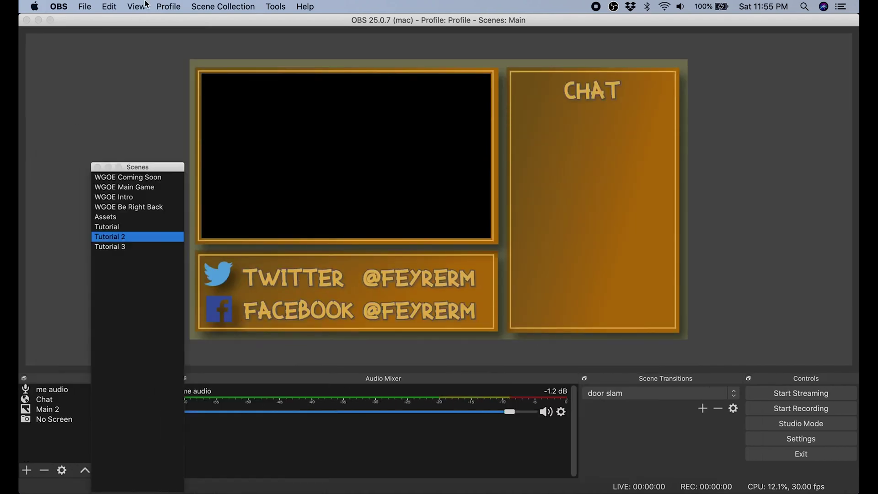
# Reset the dock arrangement to the default user interface.
pyautogui.click(167, 7)
pyautogui.moveTo(138, 7)
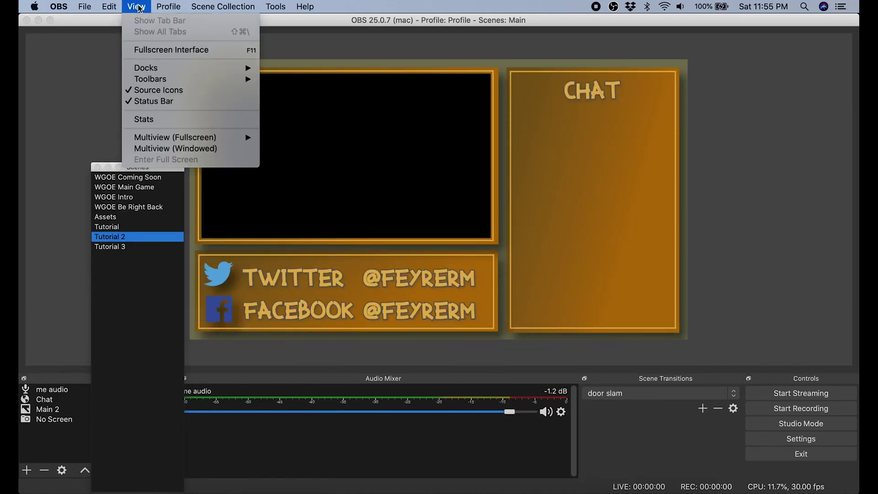
pyautogui.moveTo(154, 69)
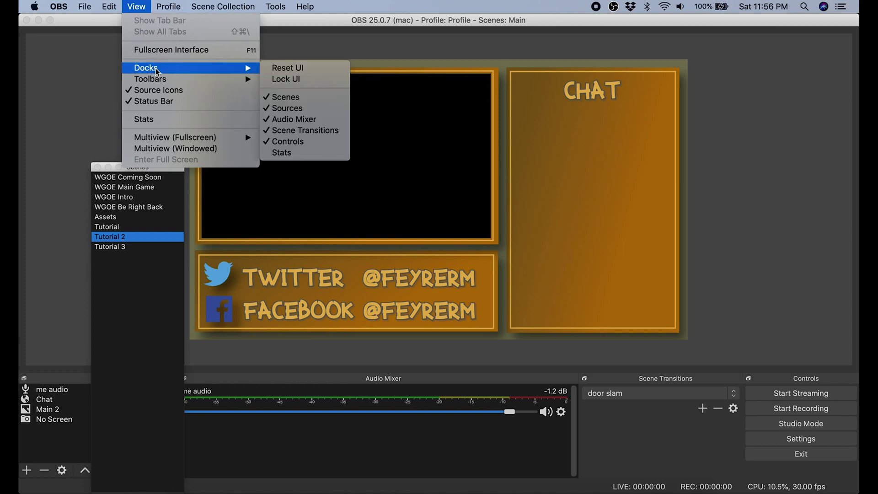
pyautogui.click(294, 67)
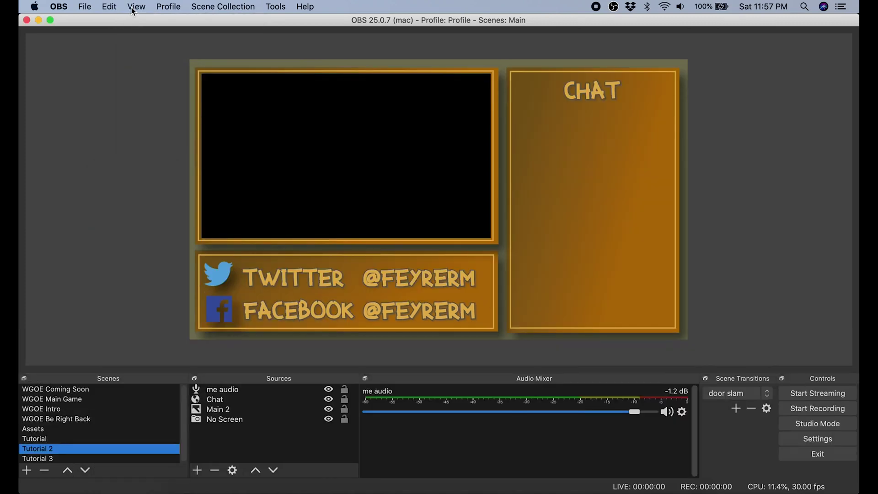
# Show the Stats dock, attach it beside the preview to view its statistics, and close it again.
pyautogui.click(134, 8)
pyautogui.moveTo(156, 82)
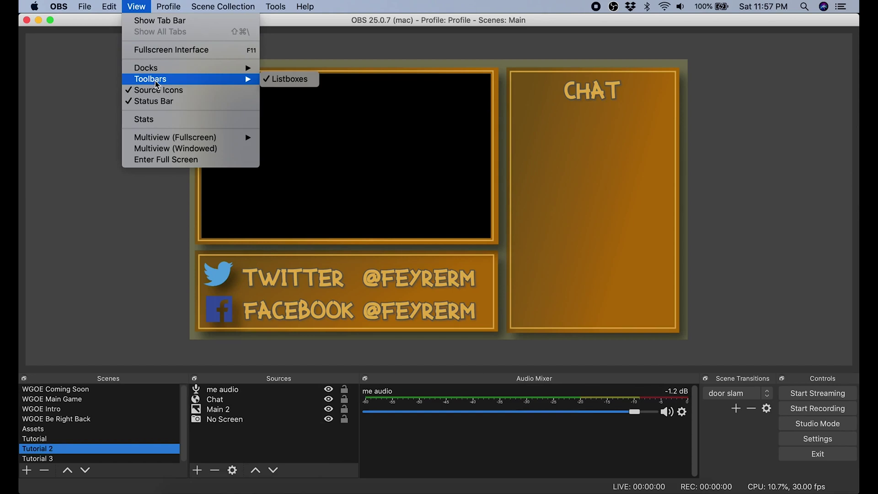
pyautogui.moveTo(243, 71)
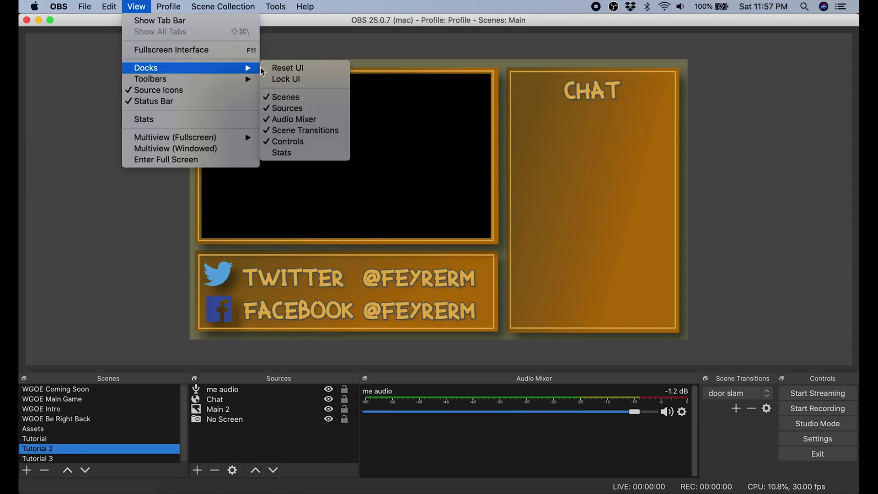
pyautogui.click(283, 153)
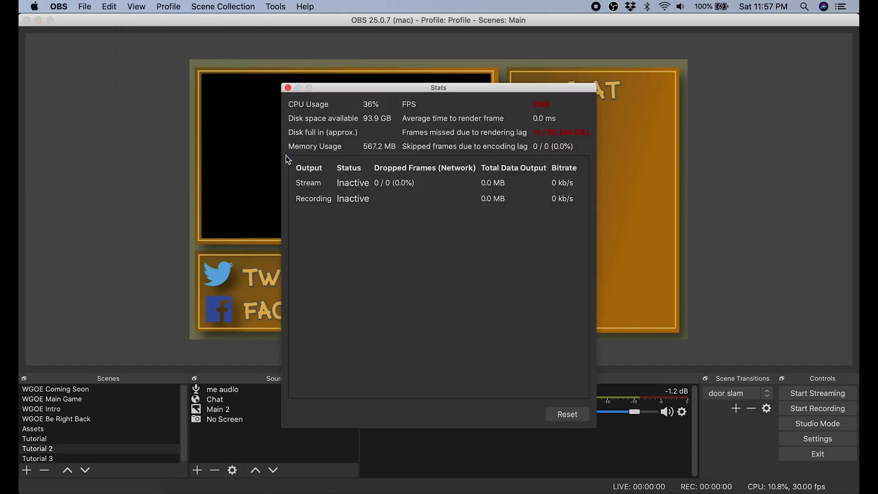
pyautogui.moveTo(456, 87); pyautogui.dragTo(37, 58)
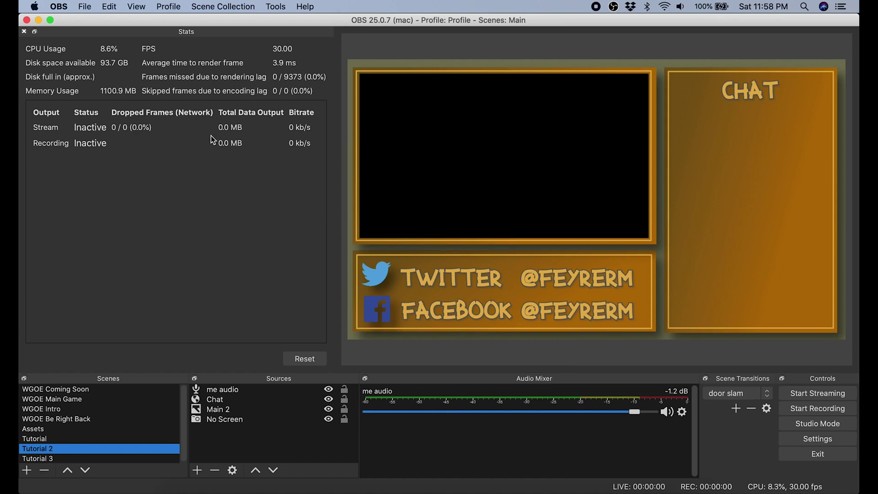
pyautogui.click(24, 31)
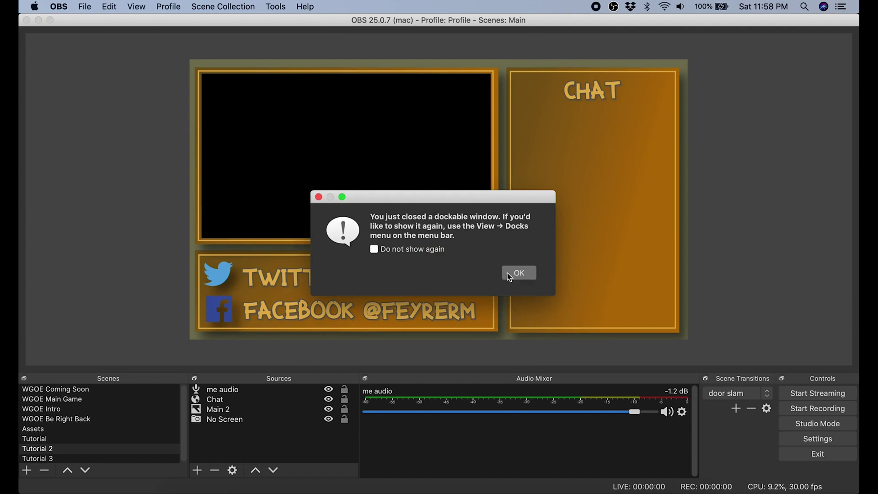
pyautogui.click(510, 276)
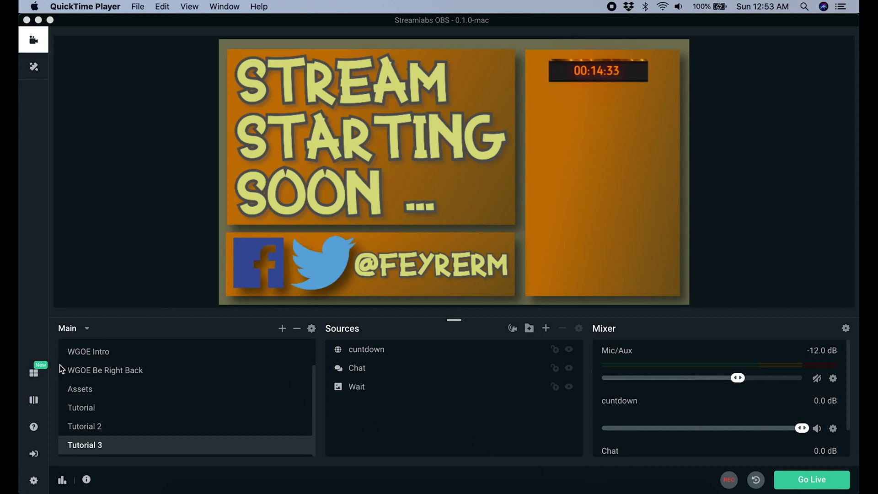
# Enable Studio Mode in Streamlabs OBS and transition the Tutorial 2 scene to live.
pyautogui.click(37, 401)
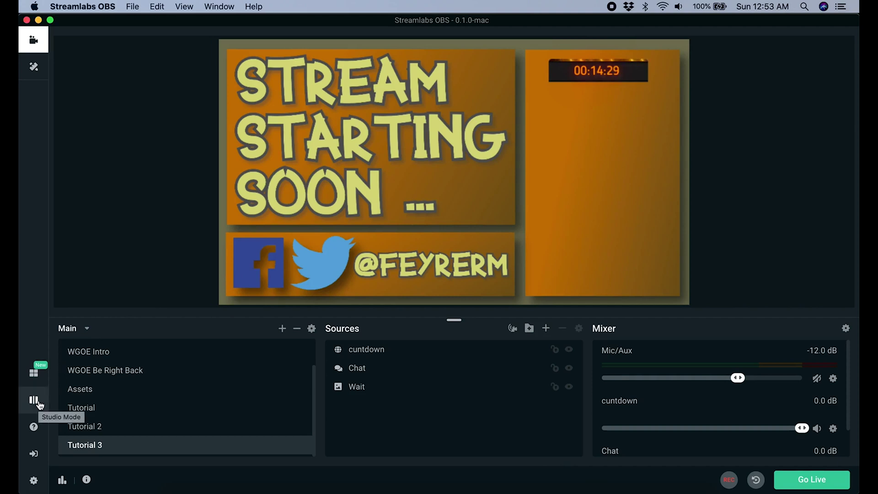
pyautogui.click(39, 403)
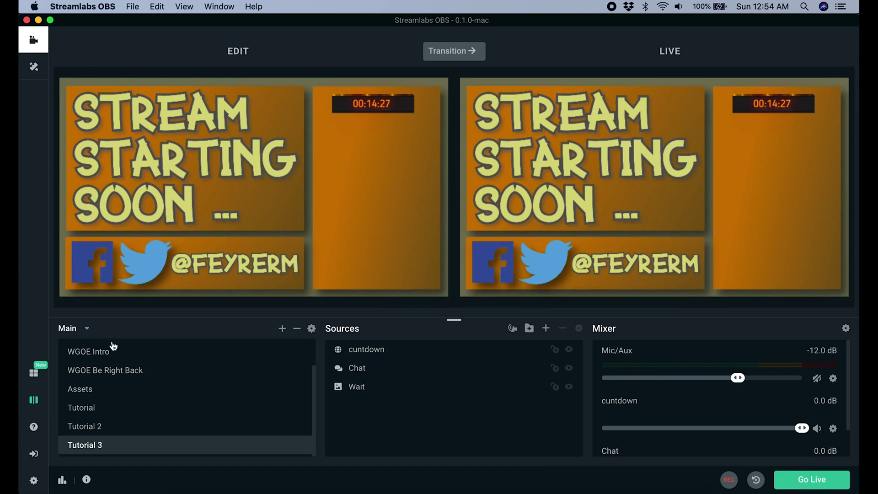
pyautogui.click(92, 427)
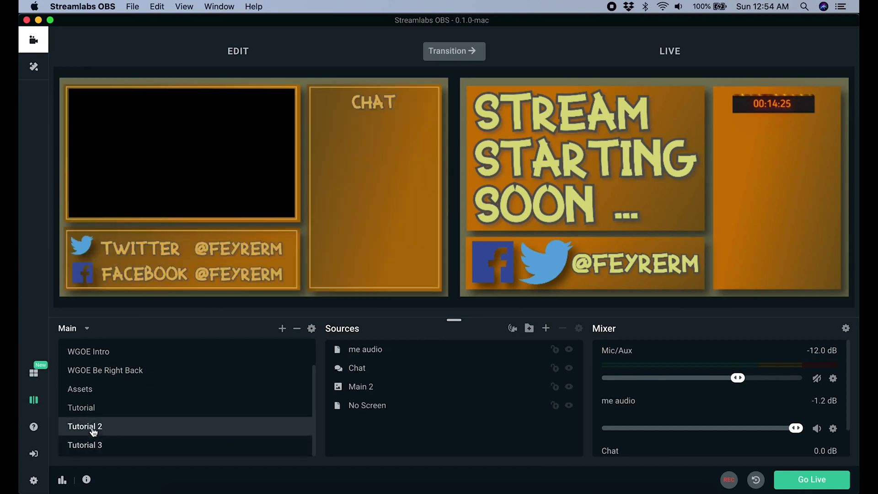
pyautogui.click(459, 57)
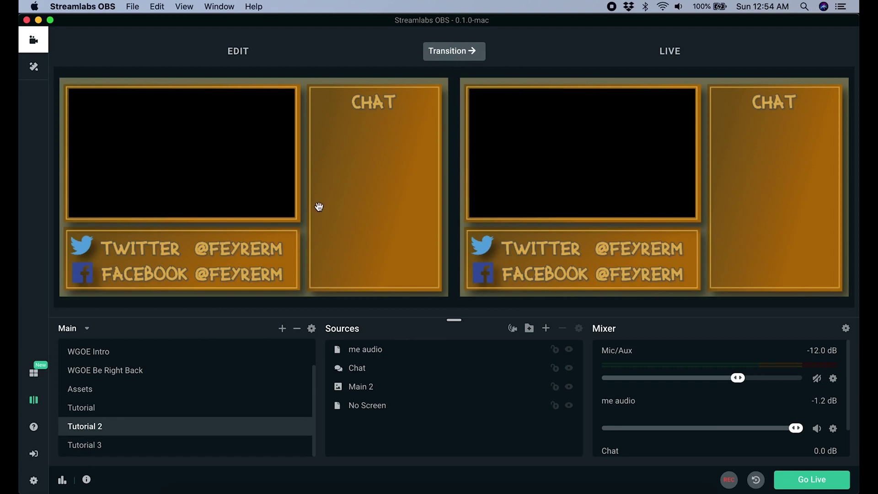
# Transition the Tutorial 3 scene to live, followed by the Tutorial 2 scene.
pyautogui.click(92, 445)
pyautogui.click(462, 51)
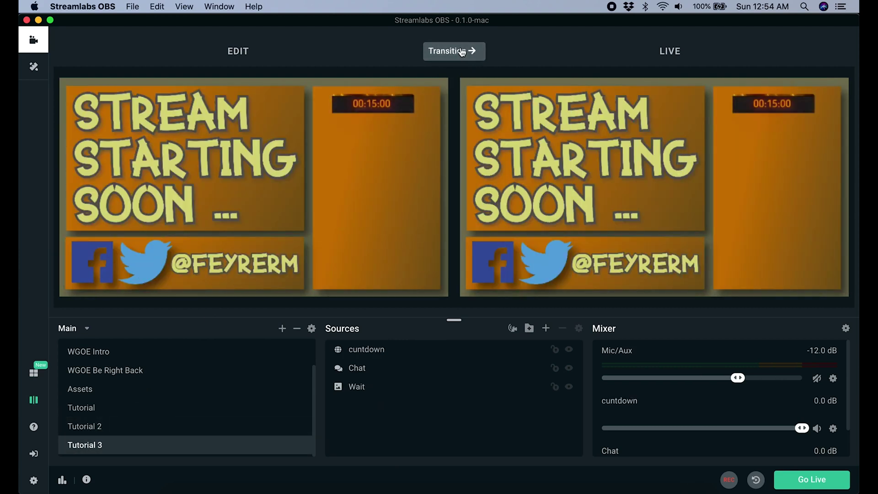
pyautogui.click(95, 426)
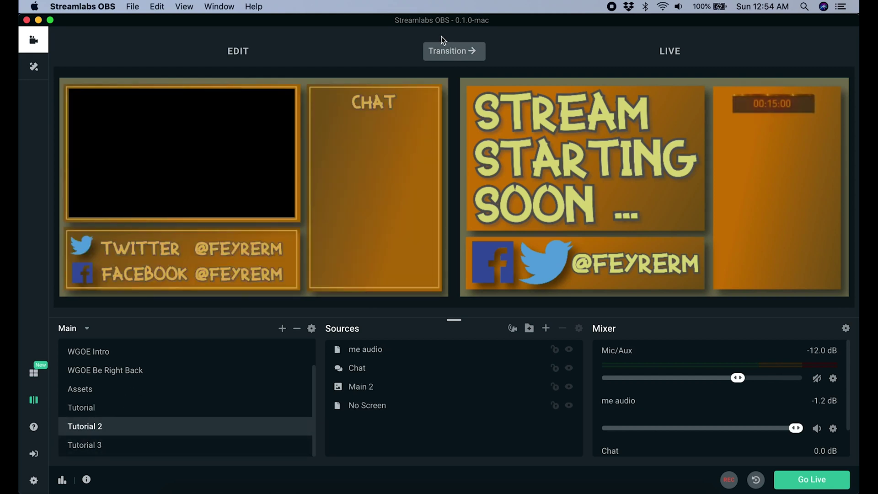
pyautogui.click(449, 52)
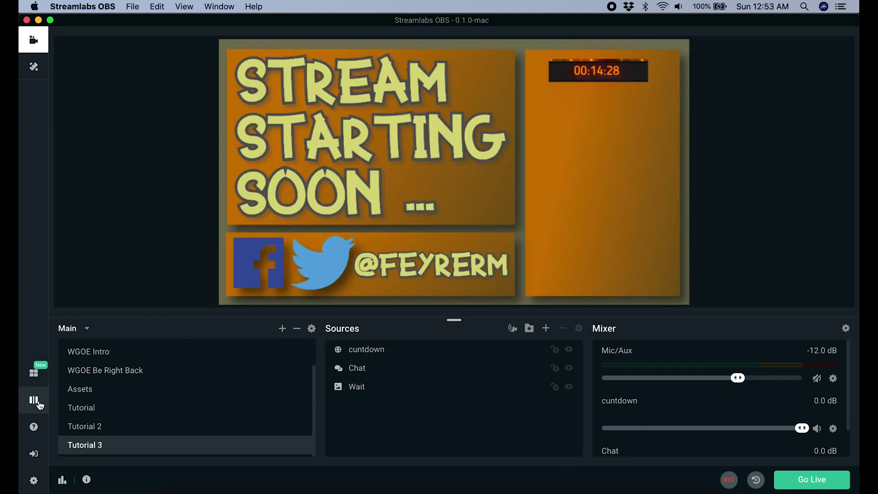
# Turn on Studio Mode with Tutorial 3 live, and transition Tutorial 2 from the edit preview to live.
pyautogui.click(34, 400)
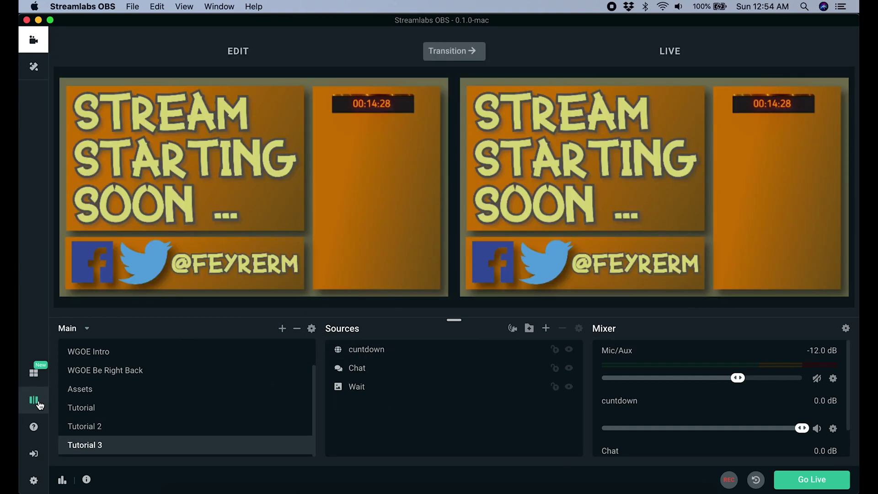
pyautogui.click(94, 426)
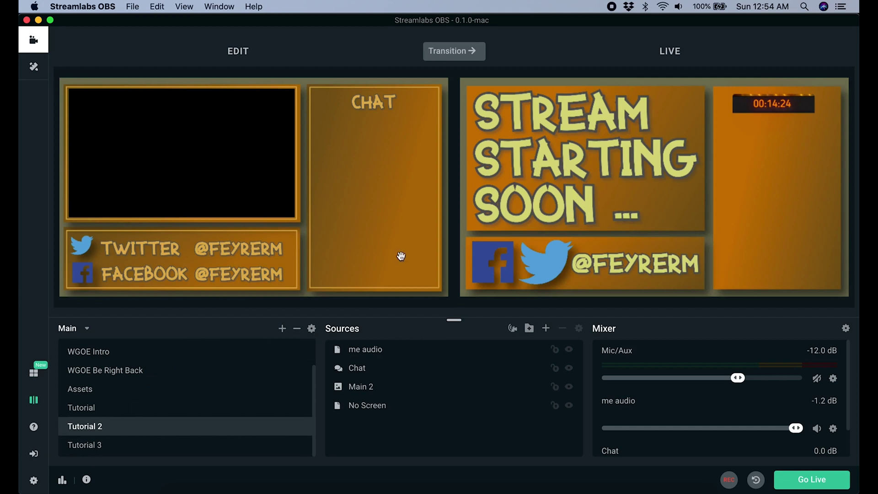
pyautogui.click(459, 58)
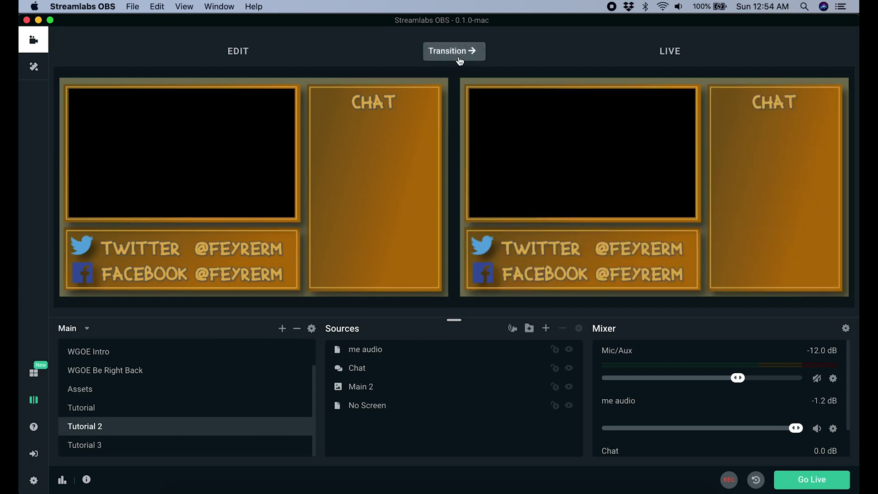
# Transition the Tutorial 3 scene from the edit preview to live, followed by the Tutorial 2 scene.
pyautogui.click(94, 445)
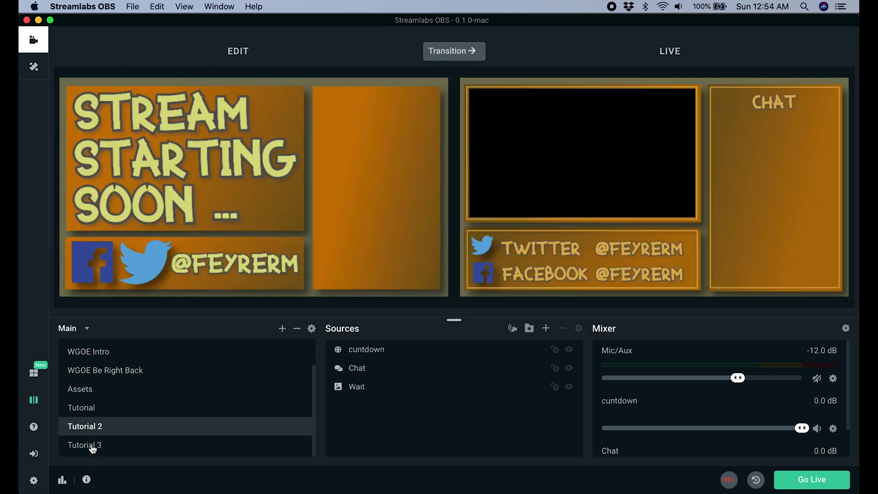
pyautogui.click(461, 51)
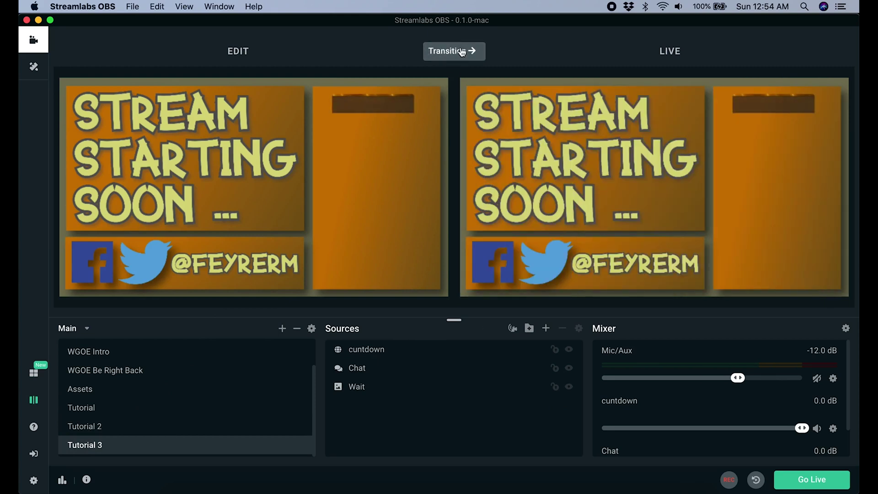
pyautogui.click(95, 426)
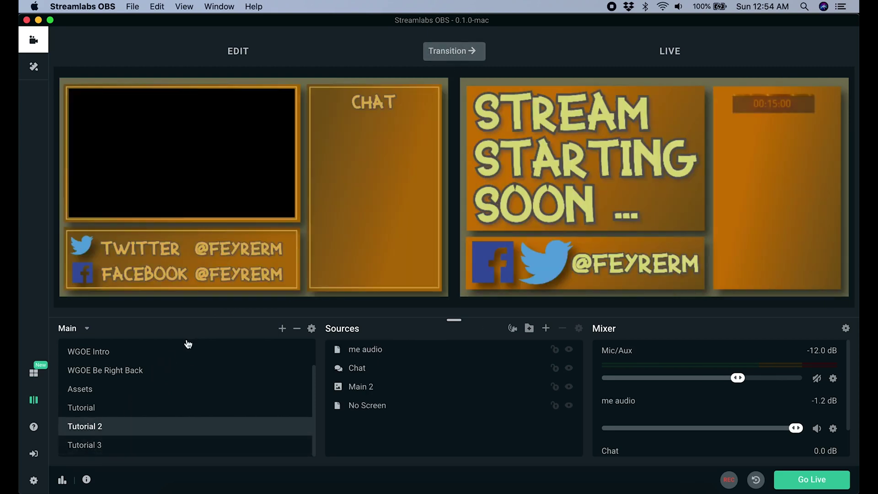
pyautogui.click(448, 51)
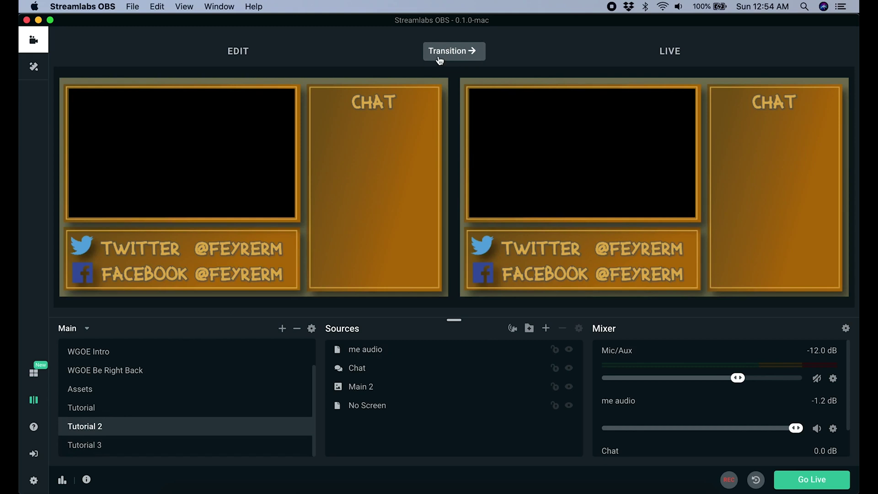
# Make the doors stinger the default scene transition in the scene transition settings.
pyautogui.click(312, 329)
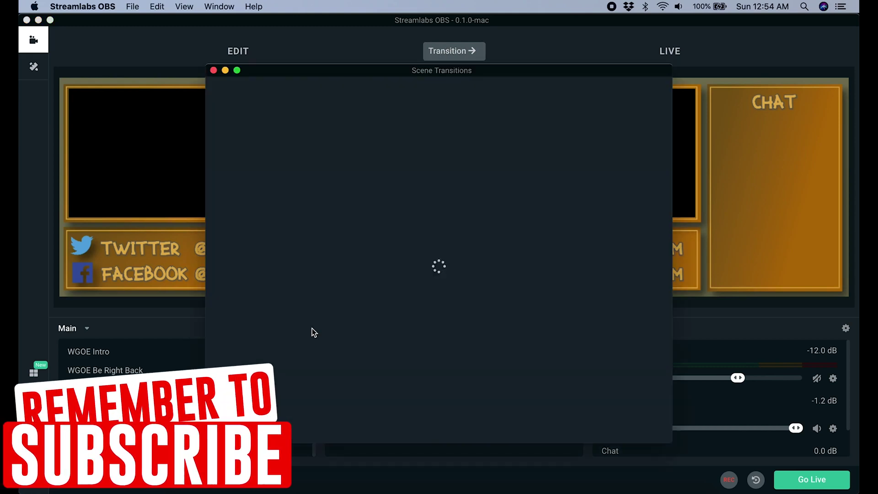
pyautogui.click(228, 191)
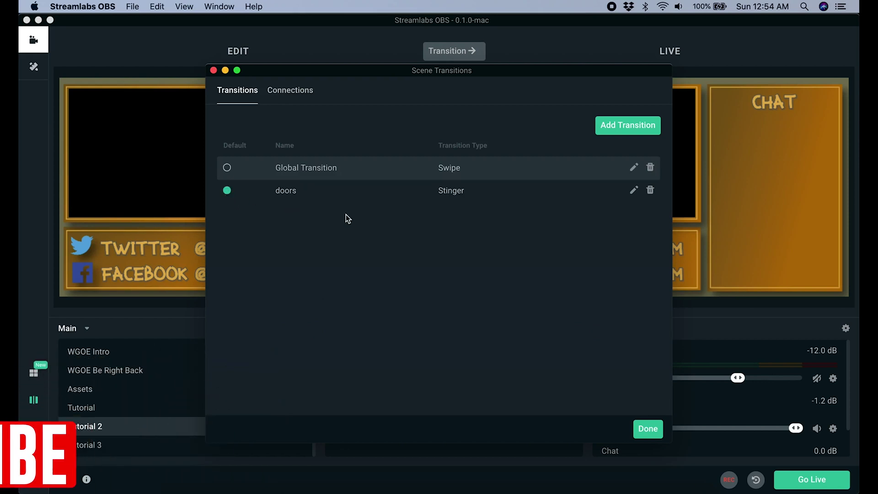
pyautogui.click(646, 429)
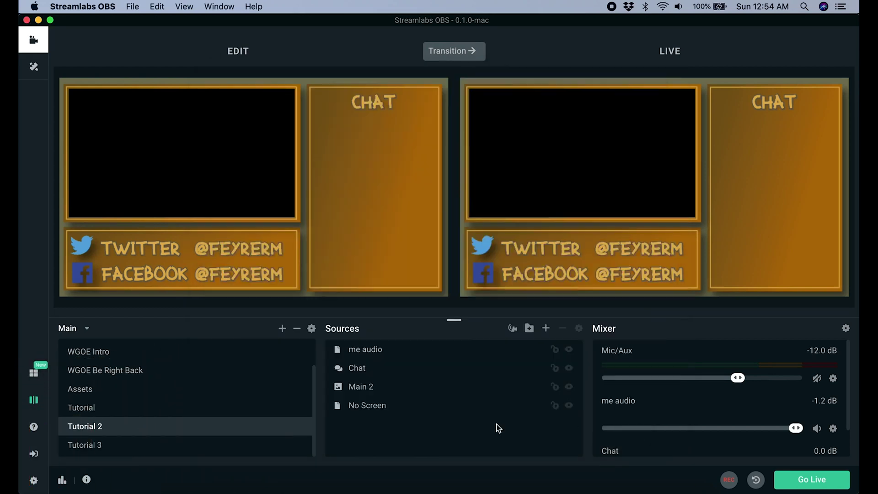
# Play the doors stinger by transitioning Tutorial 3 to live and returning to Tutorial 2.
pyautogui.click(92, 446)
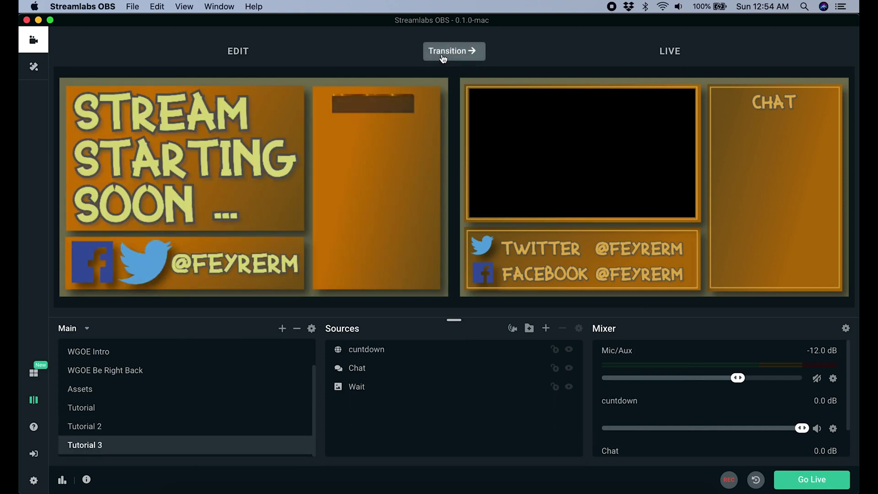
pyautogui.click(443, 55)
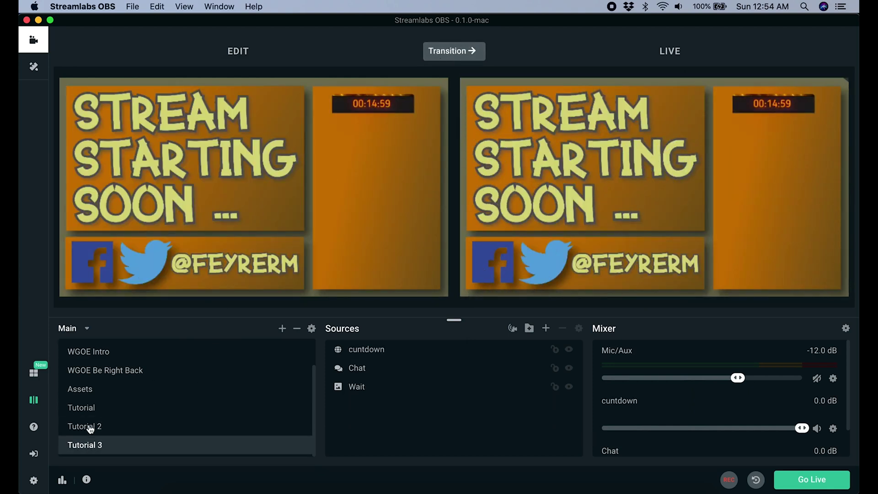
pyautogui.click(77, 425)
pyautogui.click(458, 62)
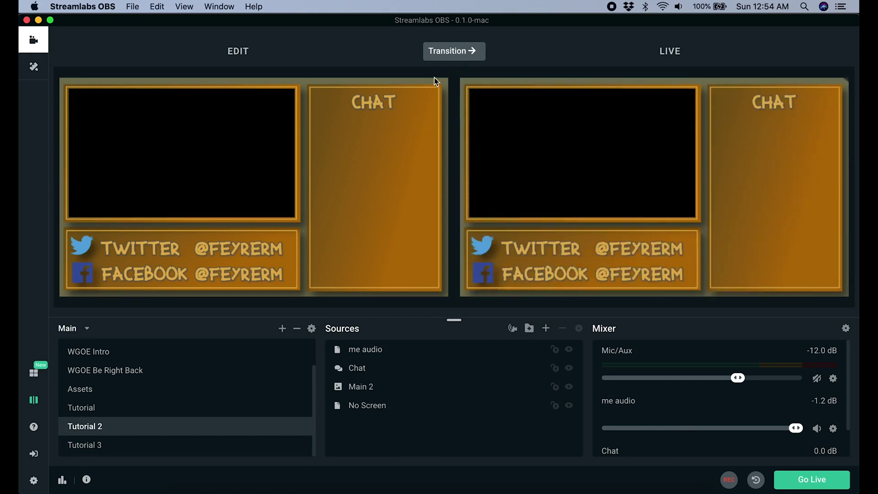
# Add a new scene transition of type Luma Wipe, keeping its duration of 300 and the Linear Horizontal image.
pyautogui.click(311, 328)
pyautogui.click(625, 127)
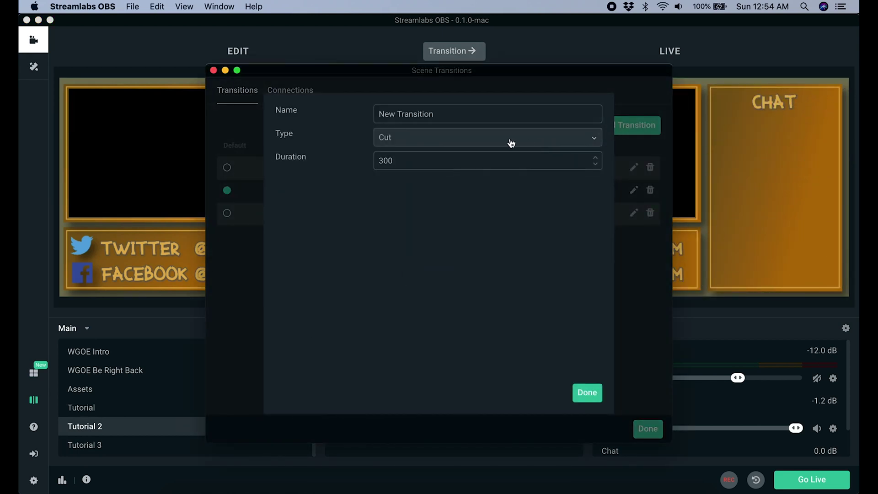
pyautogui.click(588, 142)
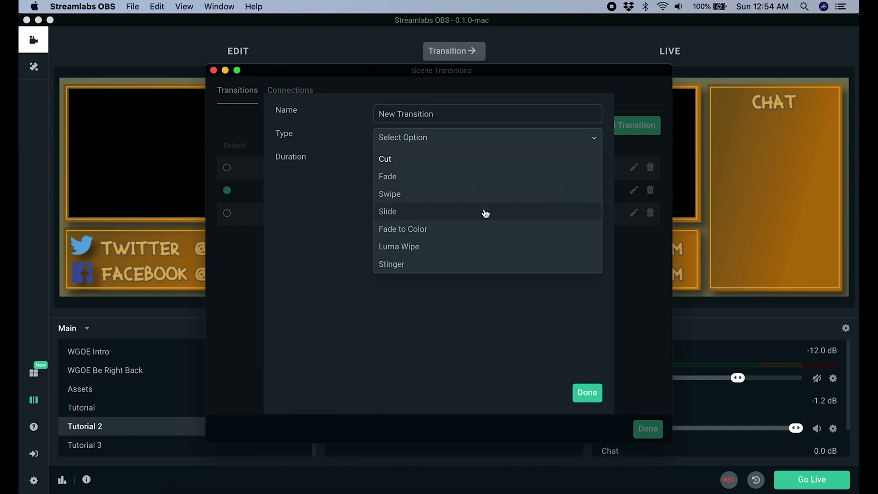
pyautogui.click(480, 248)
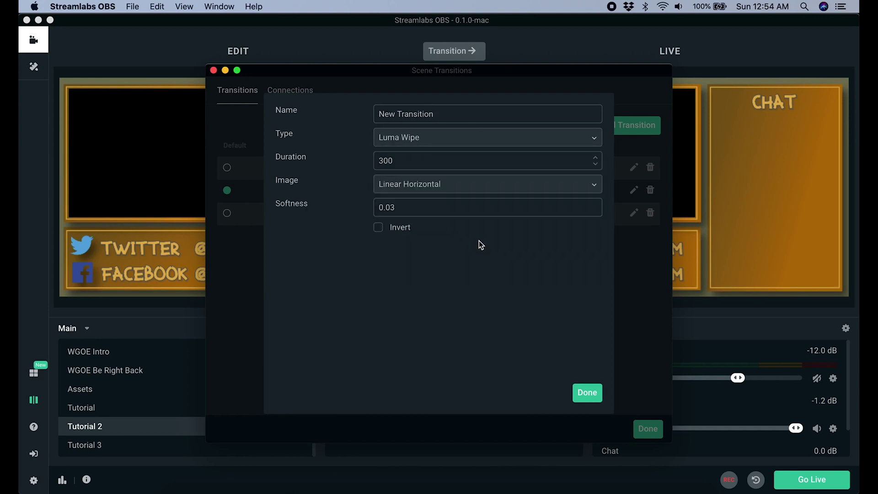
pyautogui.click(579, 393)
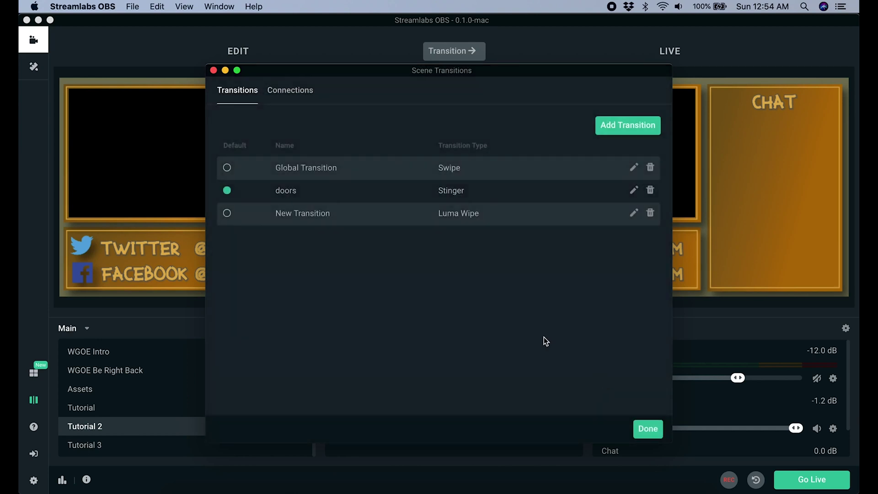
# Make the new Luma Wipe transition the default and use it to transition Tutorial 3 to live.
pyautogui.click(227, 214)
pyautogui.click(643, 429)
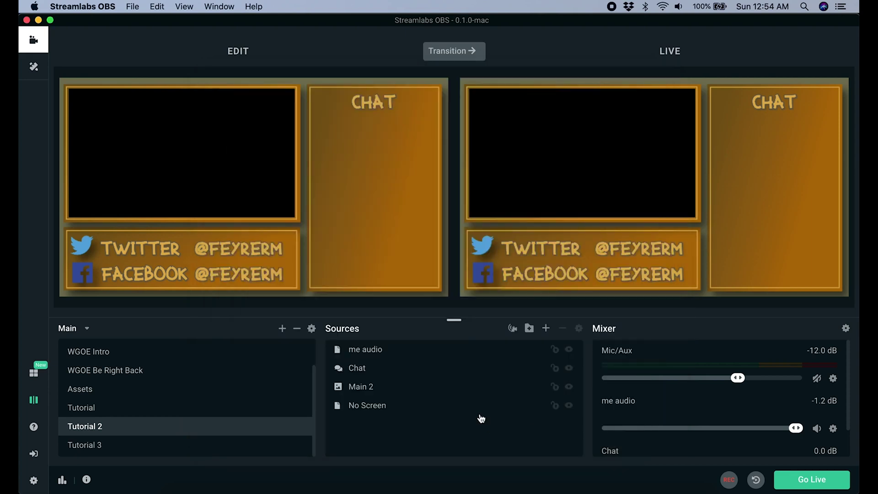
pyautogui.click(88, 446)
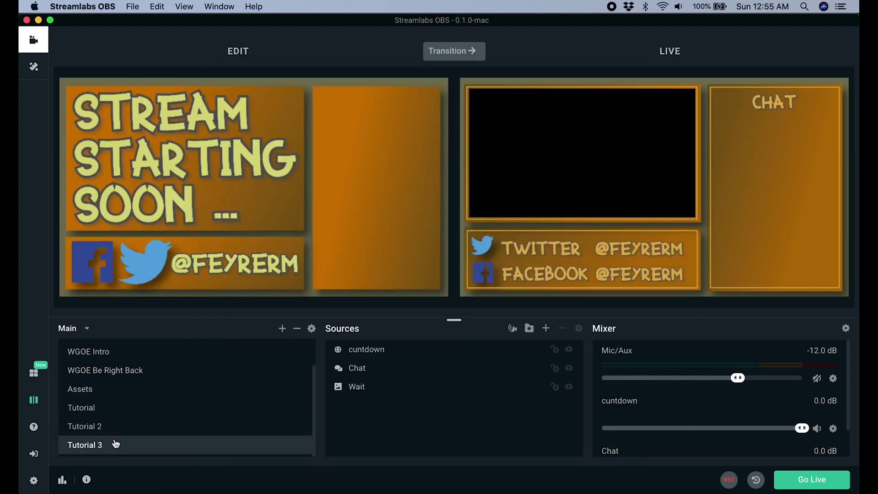
pyautogui.click(455, 53)
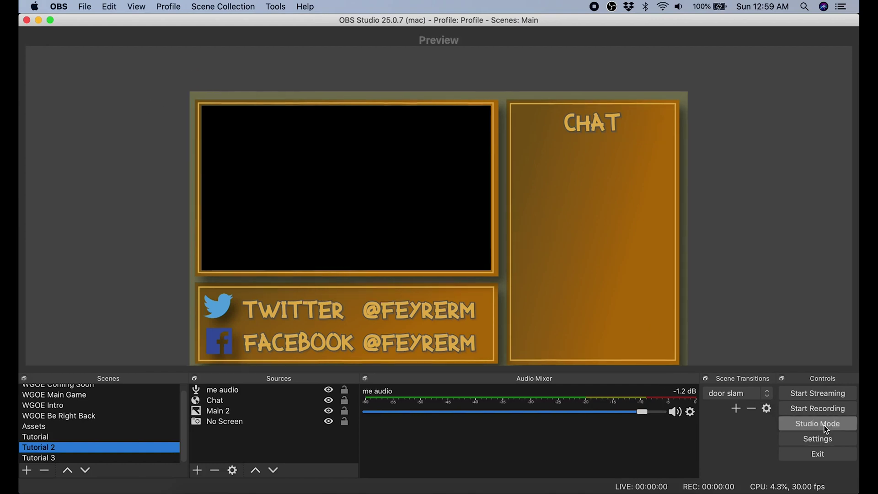
# Turn on Studio Mode in OBS Studio and rescale the preview so the whole Tutorial 2 scene fits.
pyautogui.click(823, 426)
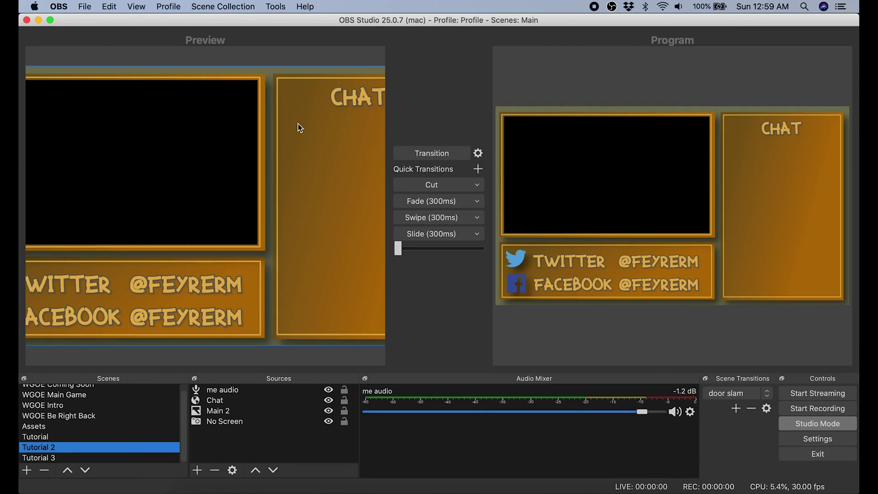
pyautogui.click(236, 189)
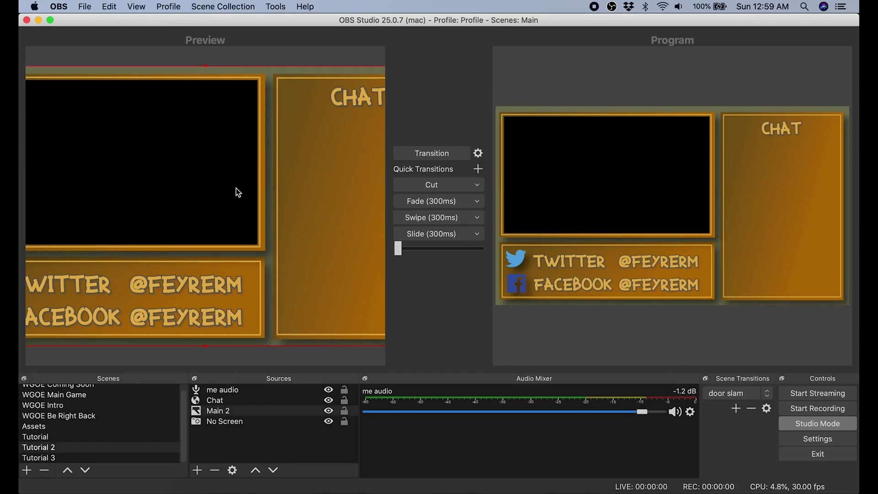
pyautogui.press('space')
pyautogui.scroll(-1, 236, 189)
pyautogui.scroll(-1, 236, 188)
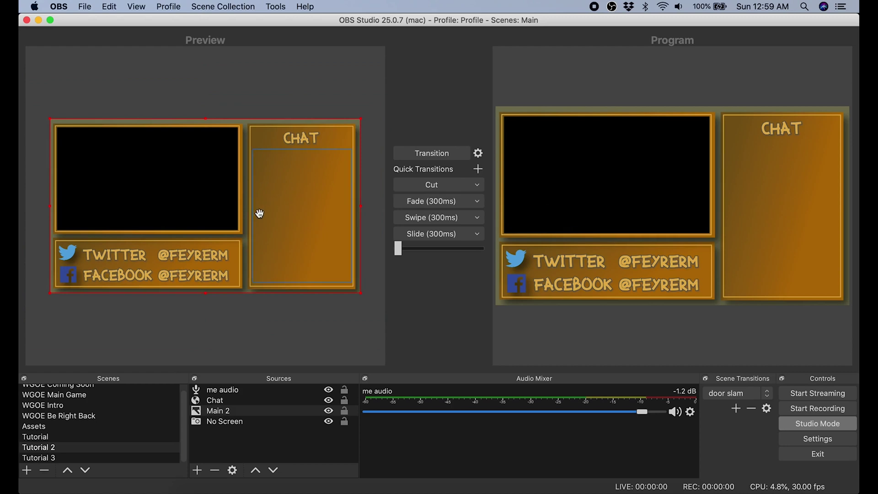
pyautogui.scroll(2, 259, 214)
pyautogui.scroll(-1, 260, 214)
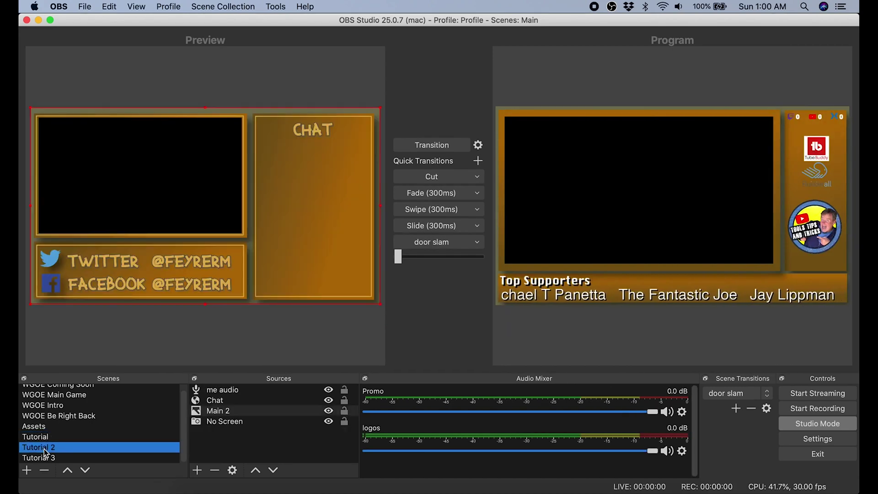
# Transition Tutorial 2 to the program with the Fade and Slide quick transitions, and select Tutorial 3 for preview.
pyautogui.click(430, 192)
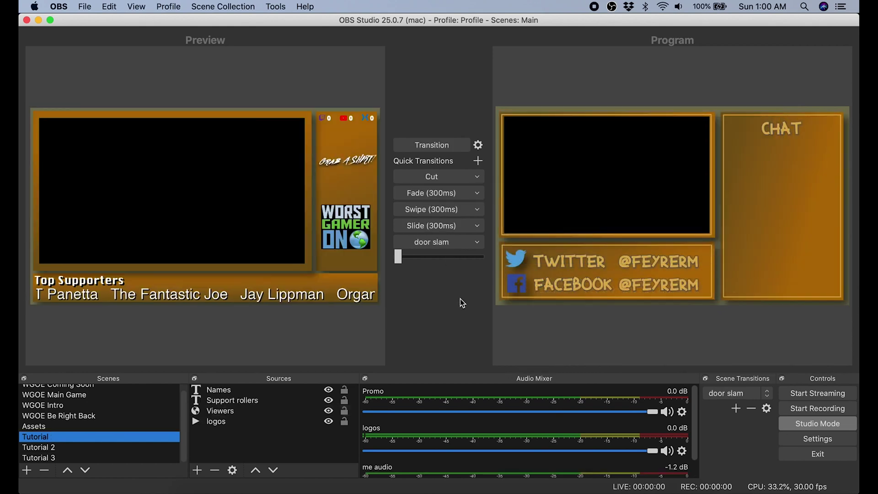
pyautogui.click(39, 448)
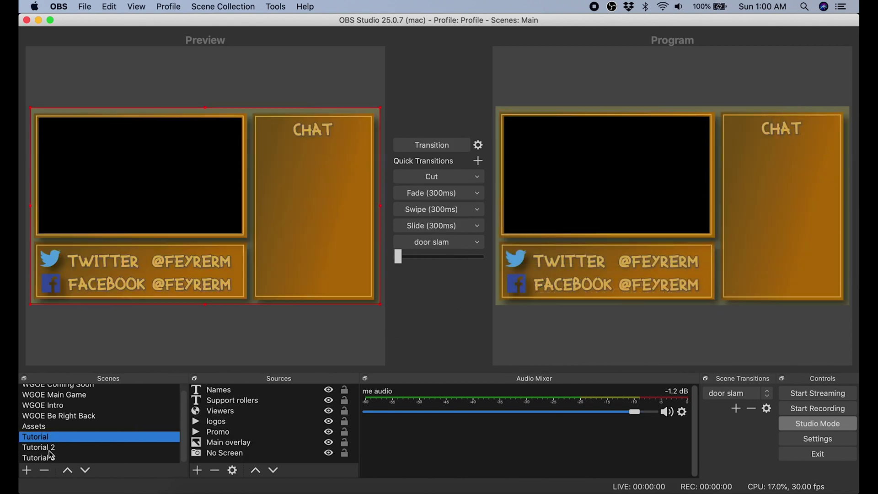
pyautogui.click(438, 231)
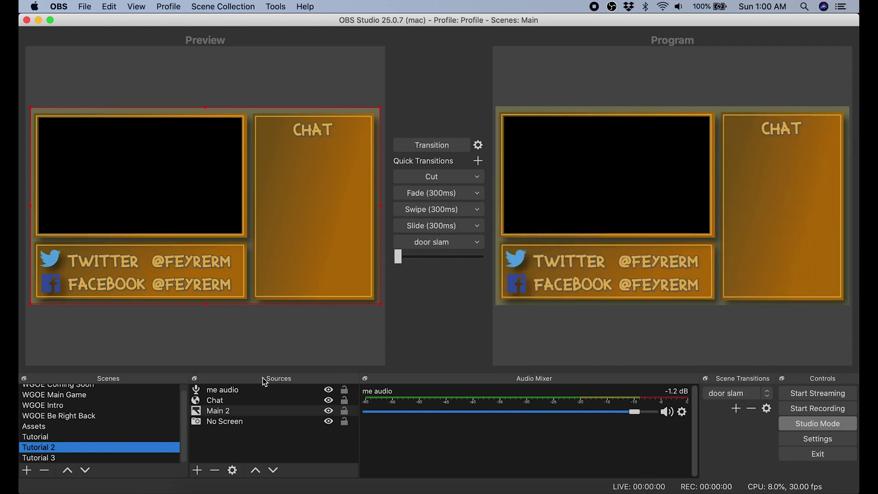
pyautogui.click(37, 458)
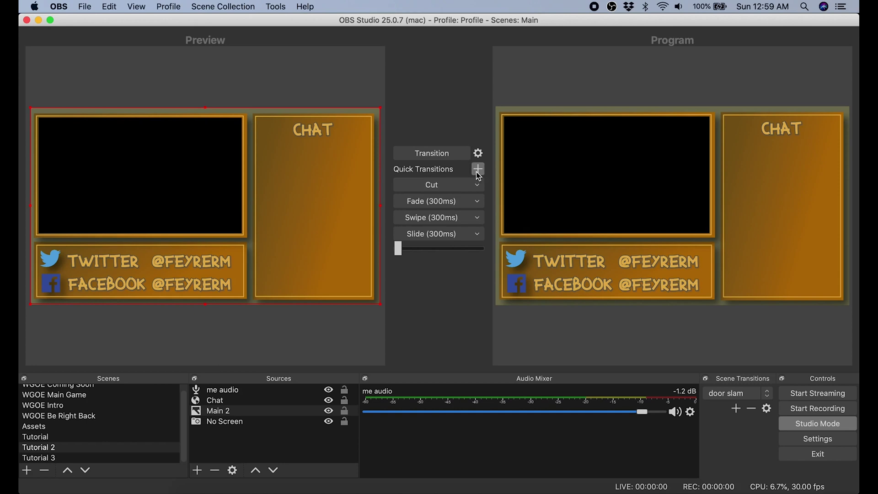
# Add door slam as a quick transition and bring the Tutorial scene into the program with the 300 ms Fade.
pyautogui.click(478, 171)
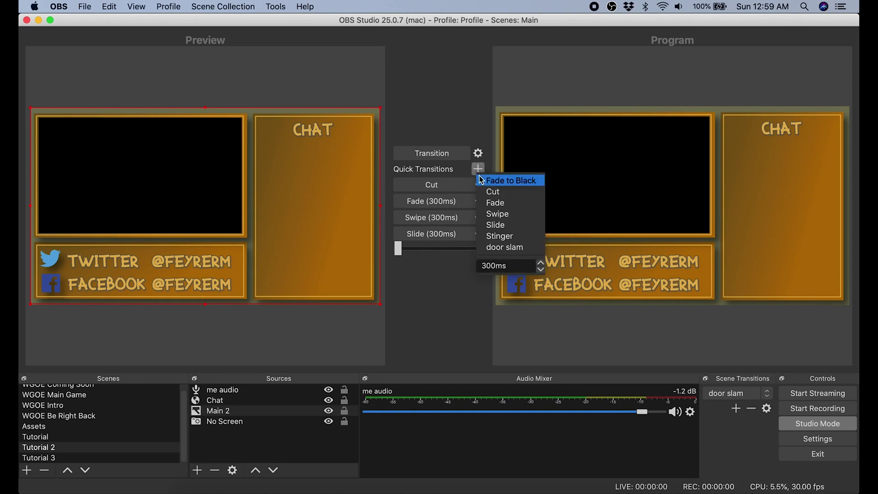
pyautogui.click(502, 247)
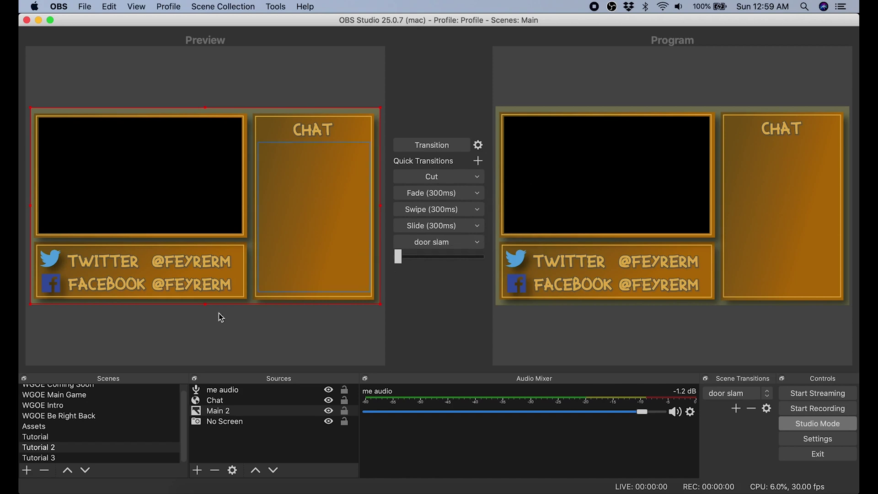
pyautogui.click(46, 437)
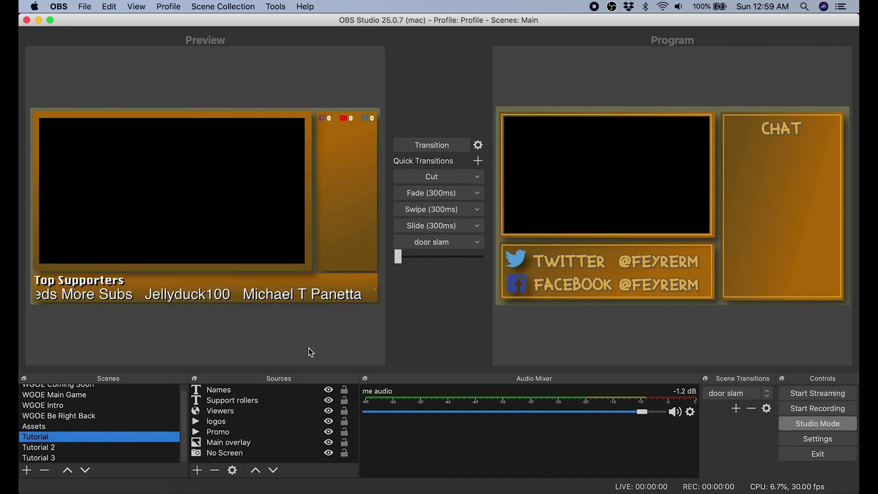
pyautogui.click(418, 193)
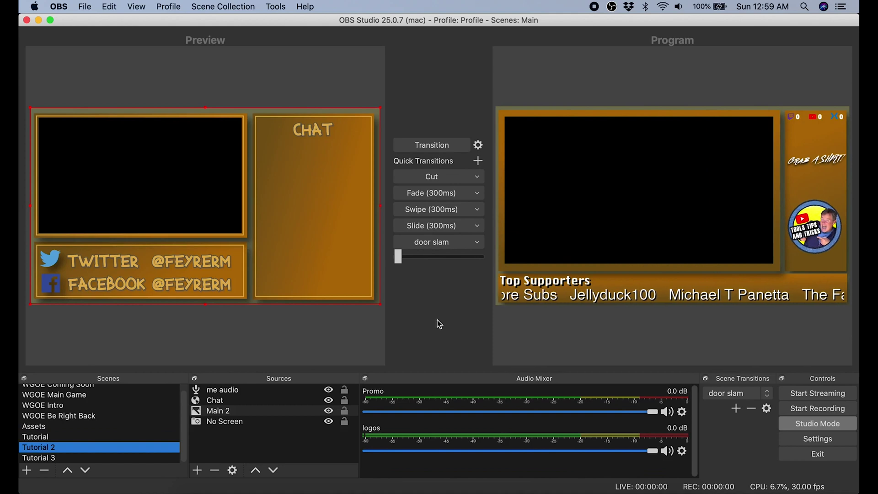
# Run the door slam quick transition on the Tutorial scene, and bring Tutorial 2 into the program with Slide.
pyautogui.click(43, 437)
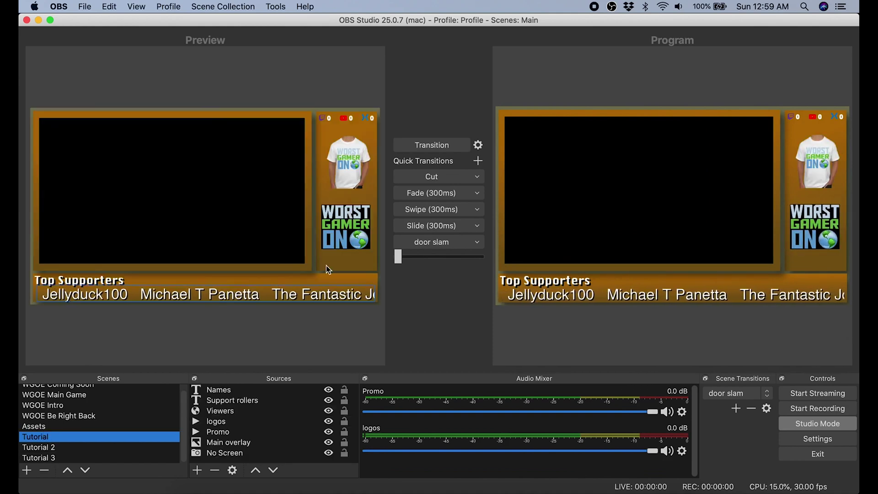
pyautogui.click(425, 242)
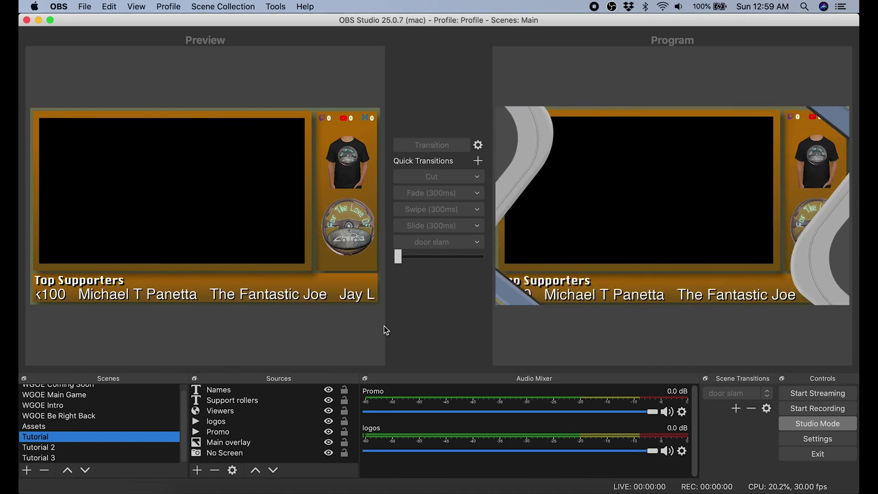
pyautogui.click(45, 449)
pyautogui.click(437, 229)
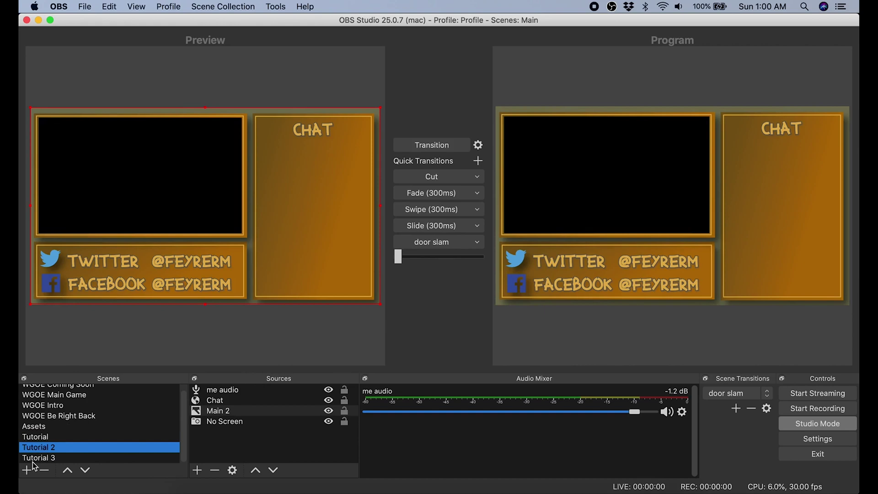
# Slide Tutorial 3 into the program, and scrub the manual transition slider to Tutorial 2 forward and back.
pyautogui.click(33, 460)
pyautogui.click(435, 225)
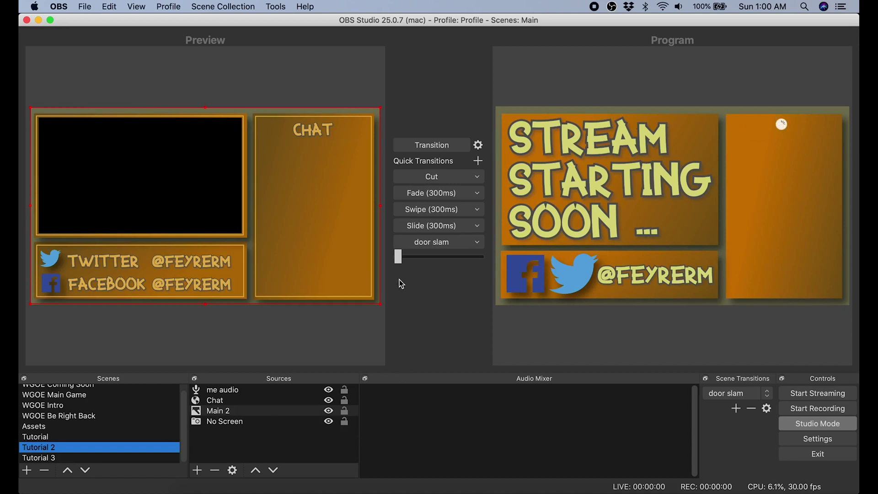
pyautogui.moveTo(400, 253); pyautogui.dragTo(489, 265)
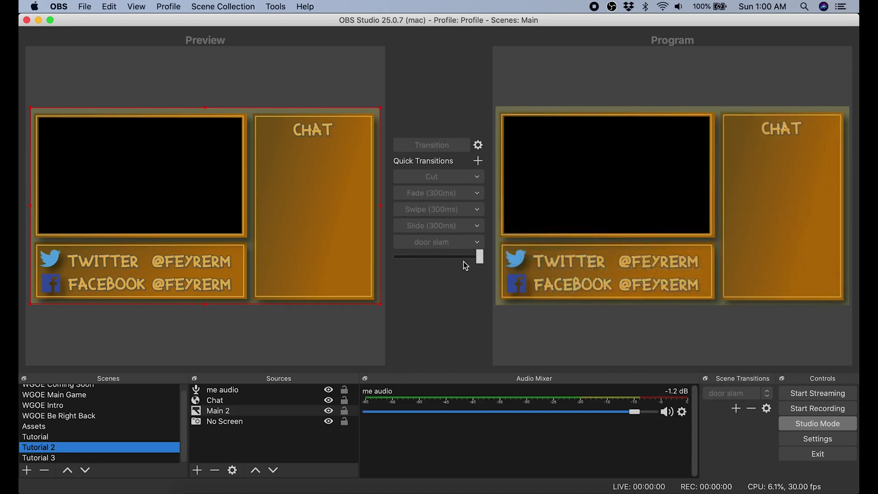
pyautogui.moveTo(428, 255); pyautogui.dragTo(340, 250)
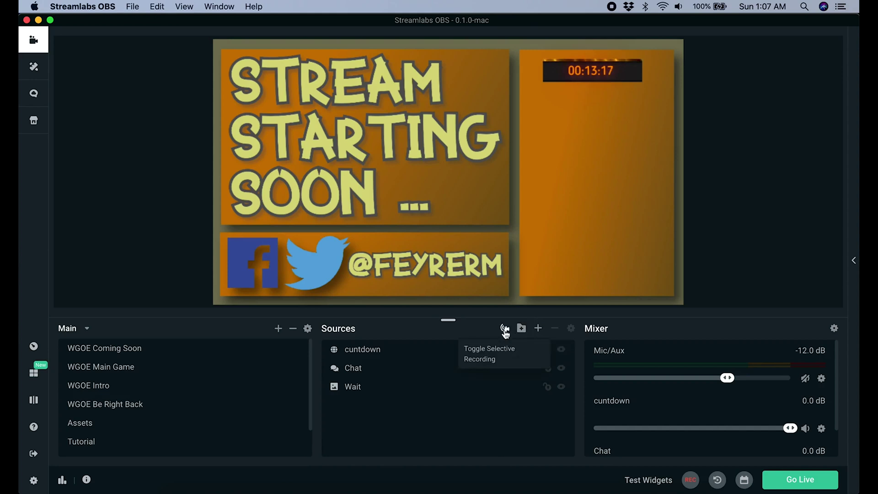
# Review the source types that can be added to a scene in Streamlabs OBS and in OBS Studio.
pyautogui.click(538, 328)
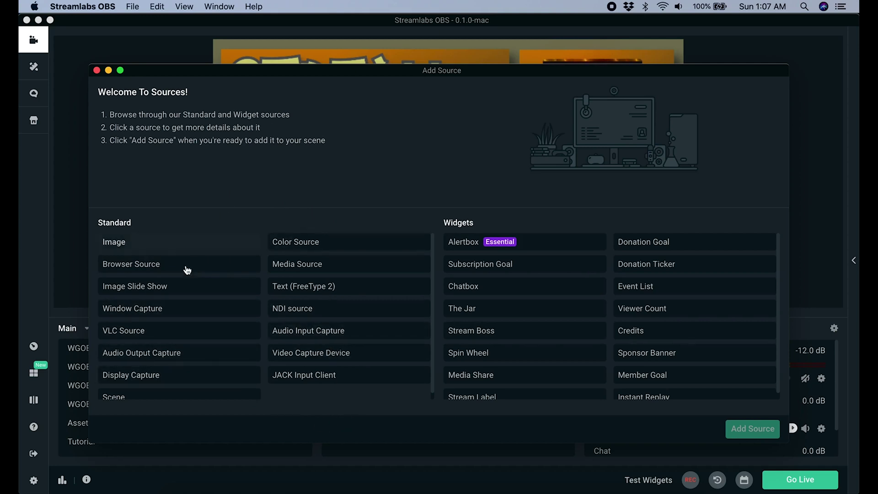
pyautogui.scroll(-1, 276, 306)
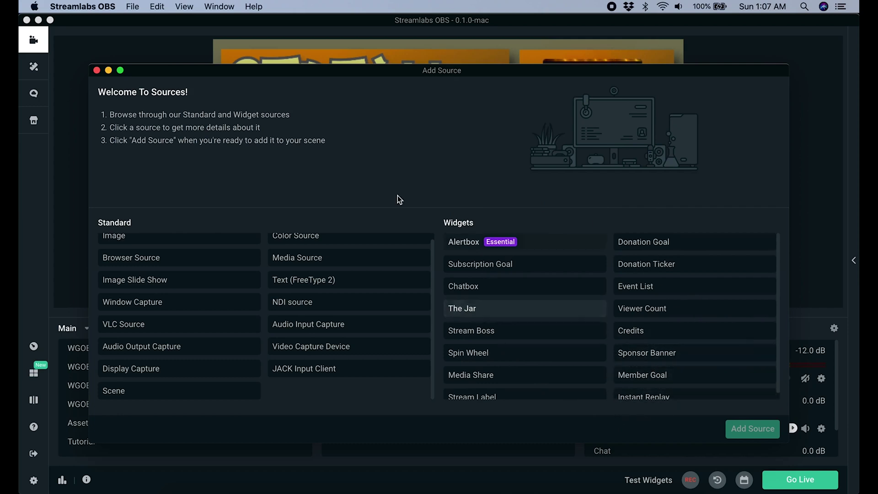
pyautogui.click(174, 269)
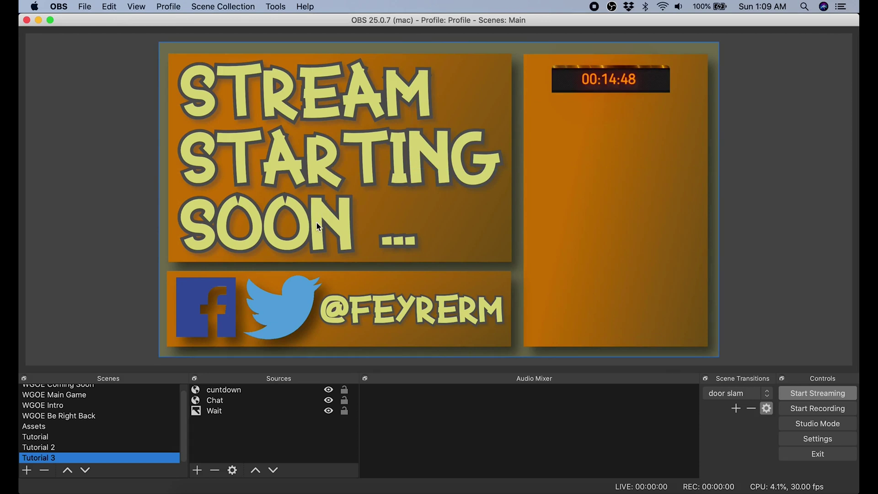
pyautogui.click(197, 473)
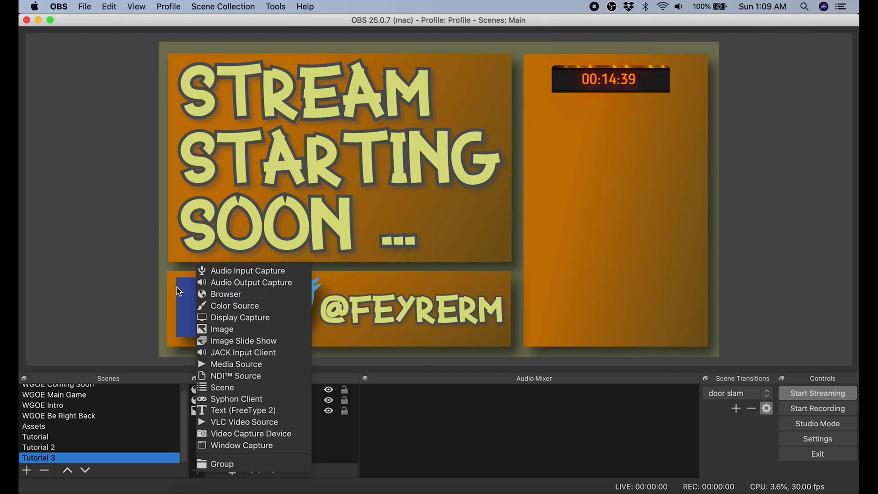
pyautogui.click(228, 293)
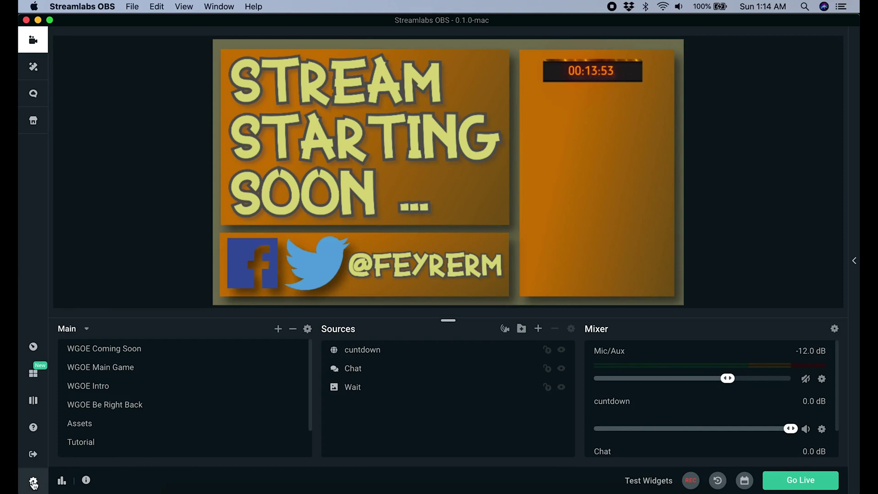
# In Streamlabs OBS, review the General settings, including OBS import, language, output and source alignment snapping.
pyautogui.click(33, 482)
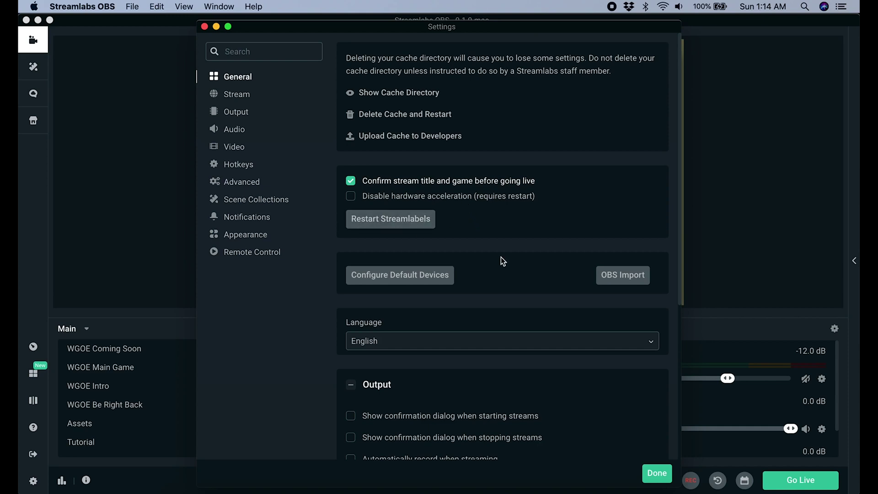
pyautogui.scroll(-3, 501, 257)
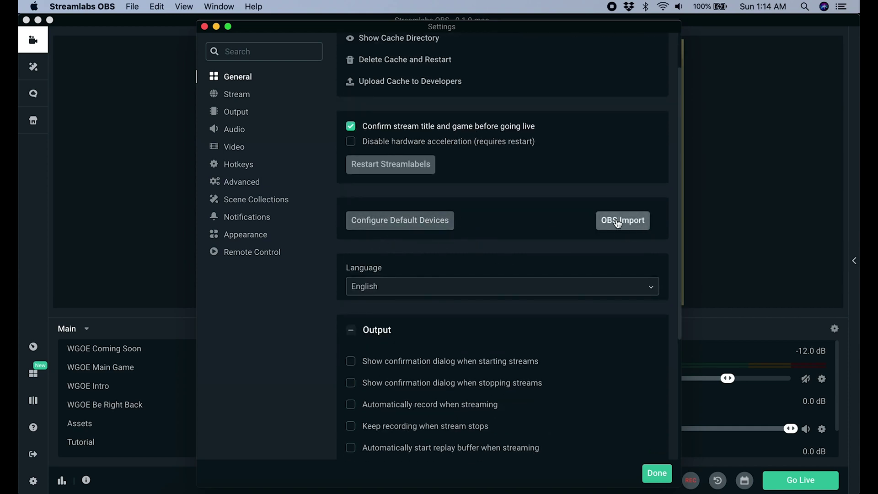
pyautogui.scroll(-8, 512, 254)
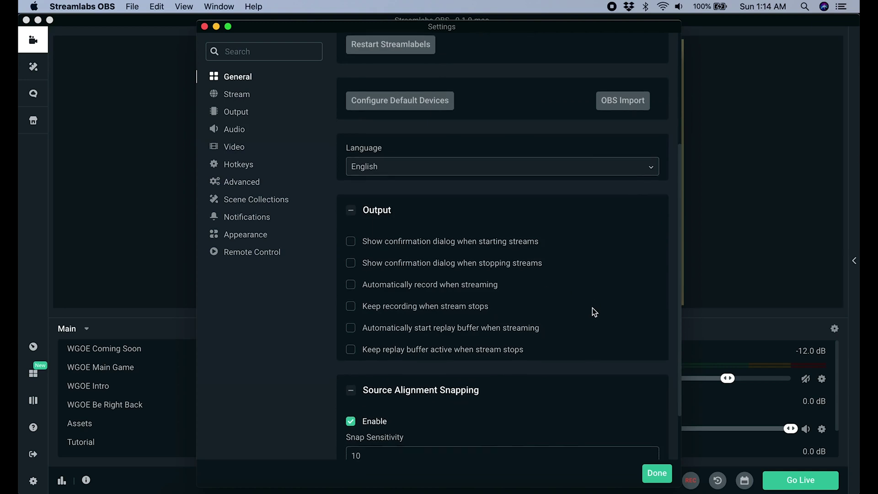
pyautogui.scroll(-1, 591, 312)
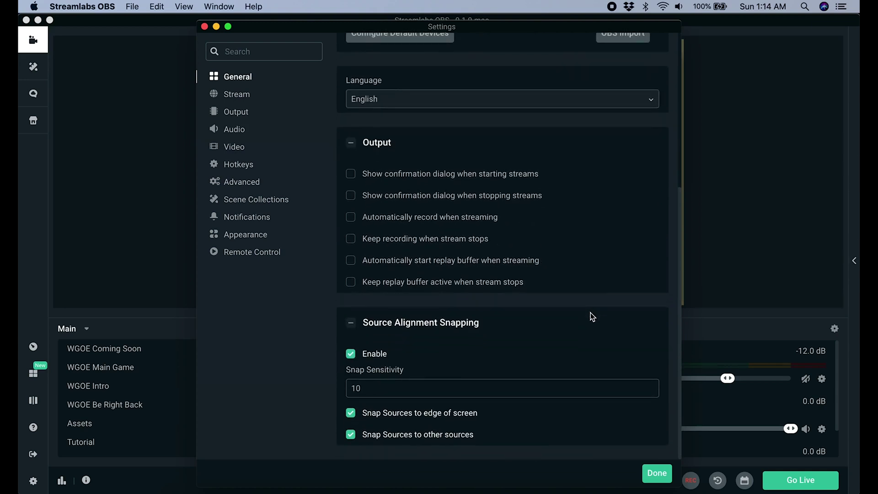
# Turn Multistream on in the Stream settings to show the additional platform, and turn it off again.
pyautogui.click(250, 98)
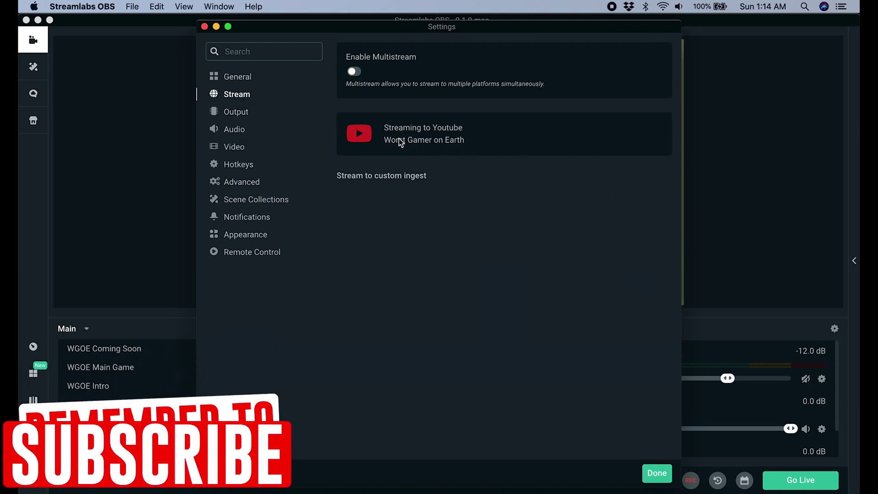
pyautogui.click(355, 76)
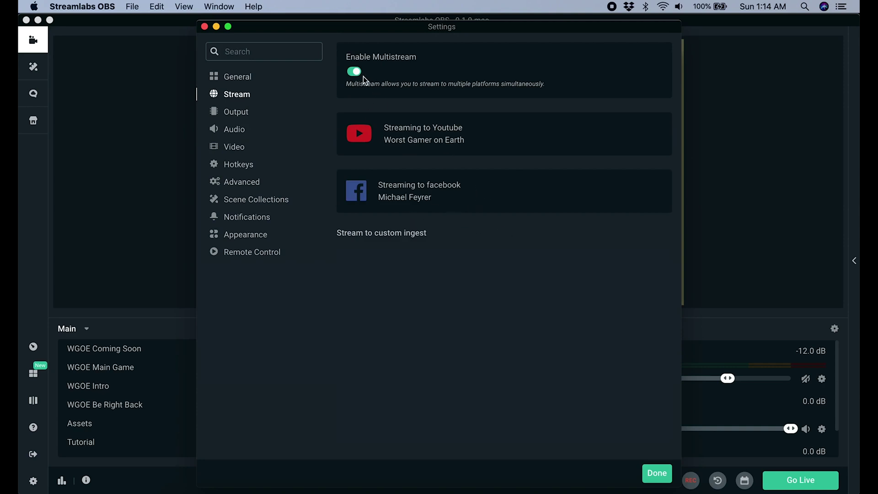
pyautogui.click(361, 74)
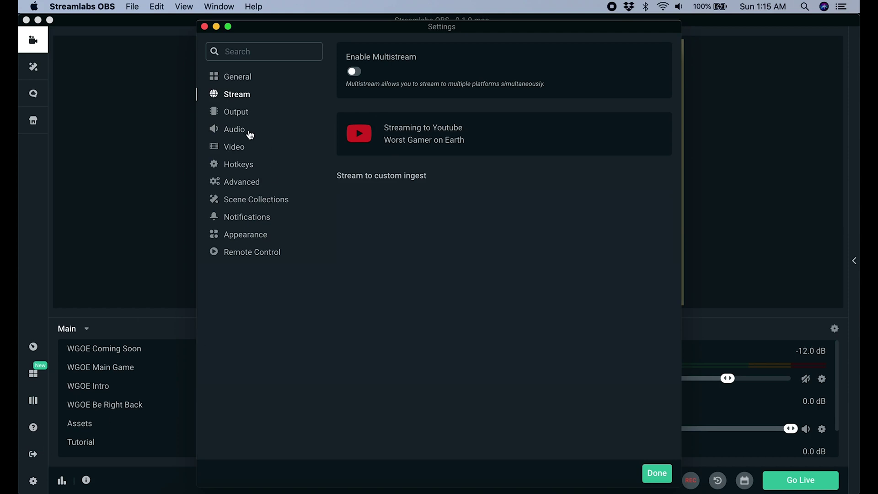
# Switch the Output Mode to Simple, review its streaming, recording and replay buffer options, and set it back to Advanced.
pyautogui.click(236, 112)
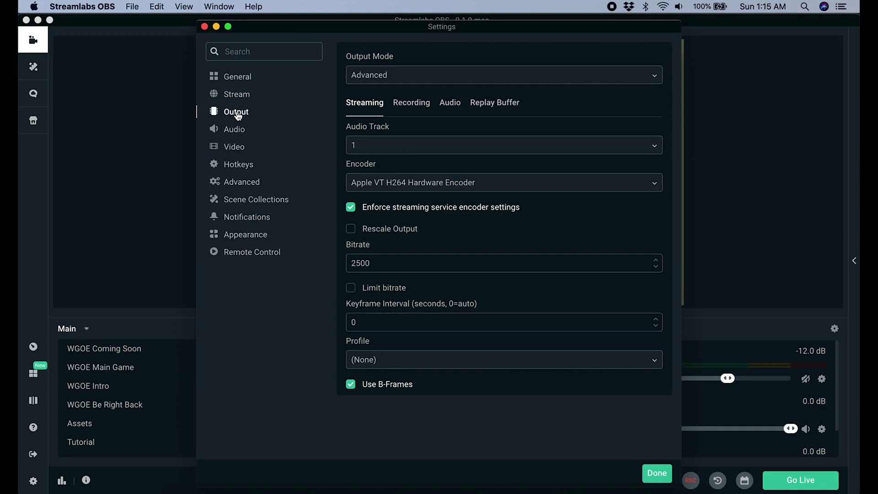
pyautogui.click(654, 78)
pyautogui.click(391, 97)
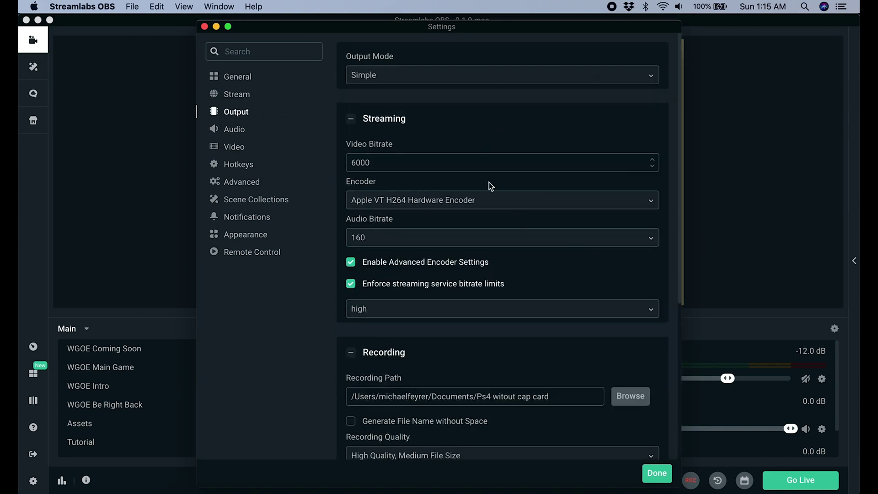
pyautogui.scroll(-3, 523, 256)
pyautogui.scroll(-3, 523, 258)
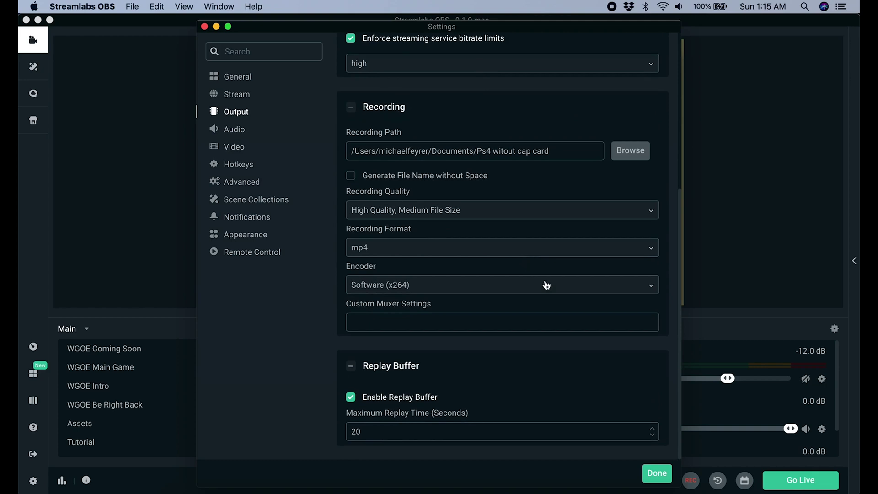
pyautogui.scroll(5, 549, 282)
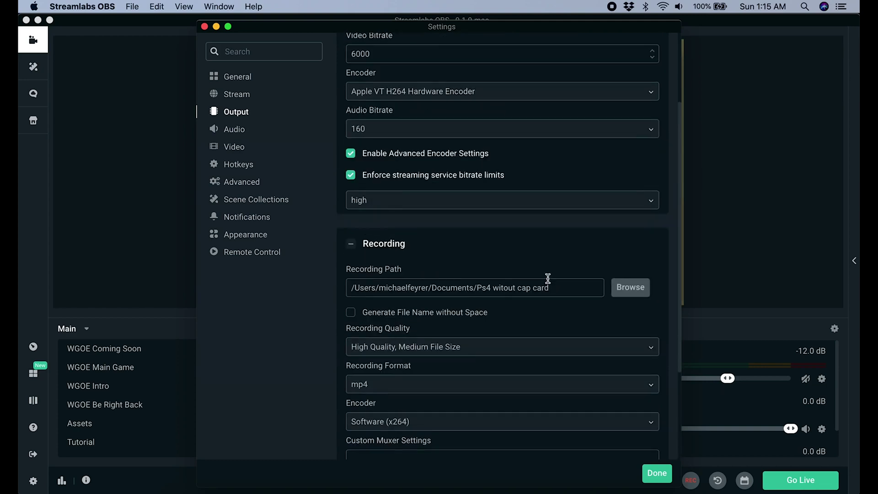
pyautogui.click(461, 78)
pyautogui.click(383, 115)
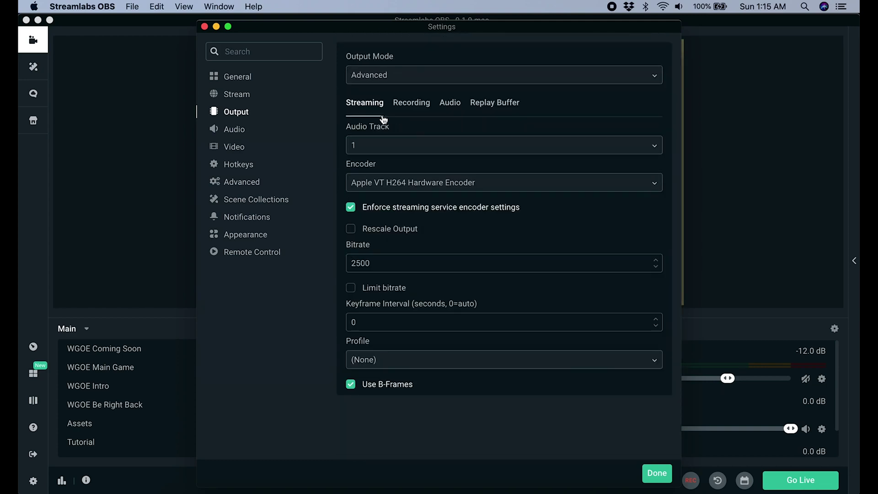
# Review the Audio settings and the canvas resolution, output resolution and FPS choices in the Video settings.
pyautogui.click(226, 131)
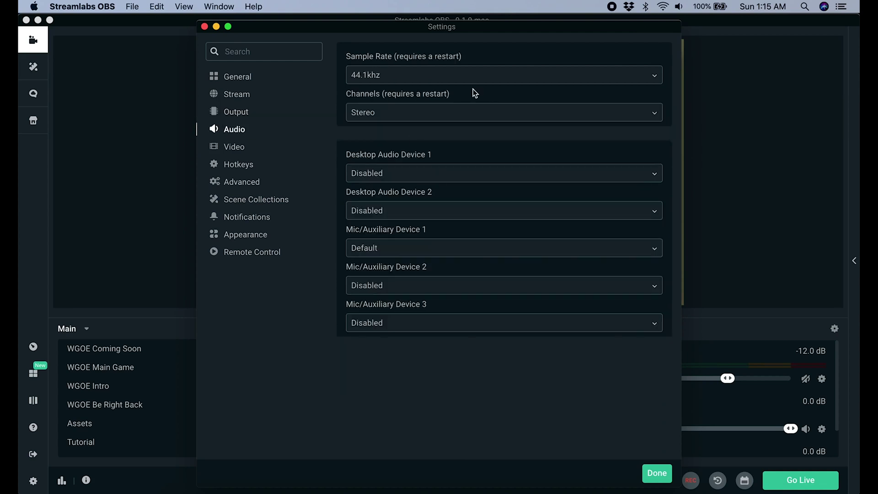
pyautogui.click(234, 148)
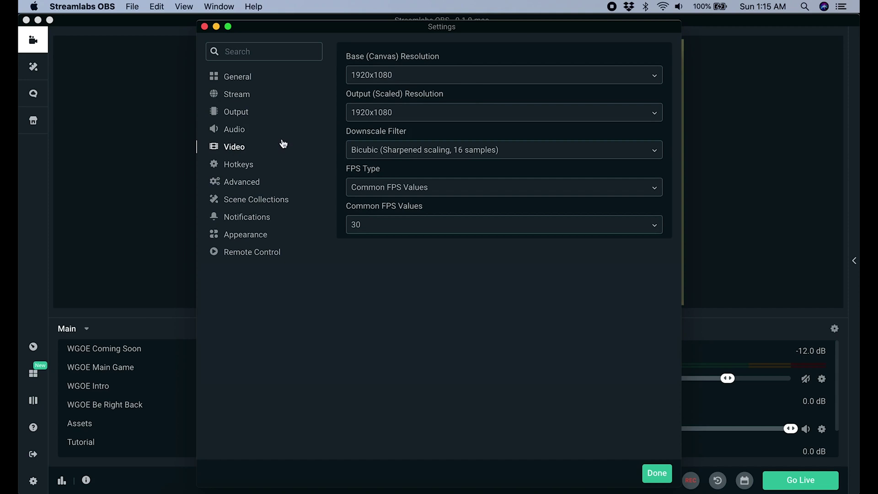
pyautogui.click(398, 80)
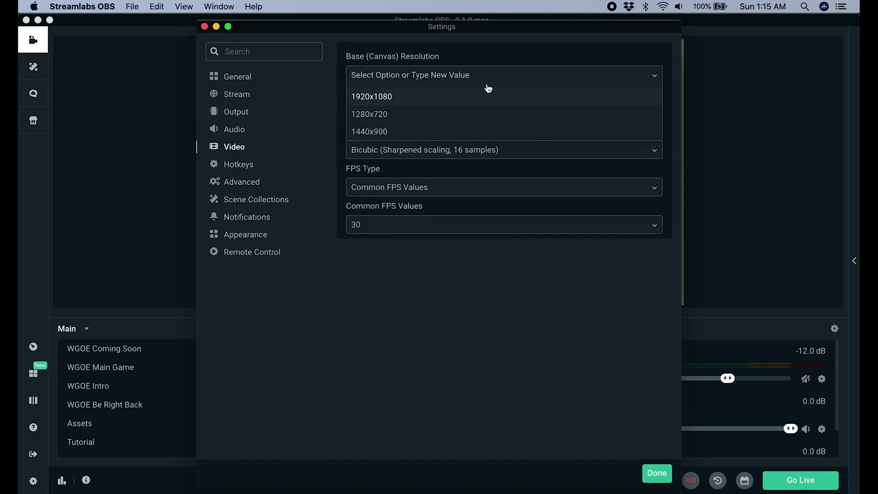
pyautogui.click(449, 75)
pyautogui.click(387, 115)
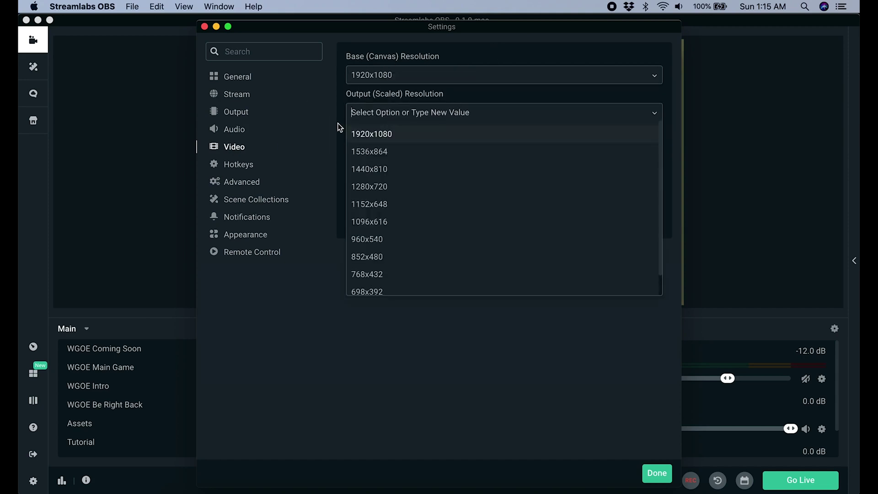
pyautogui.click(389, 134)
pyautogui.click(493, 192)
pyautogui.click(460, 212)
pyautogui.click(491, 226)
pyautogui.click(319, 245)
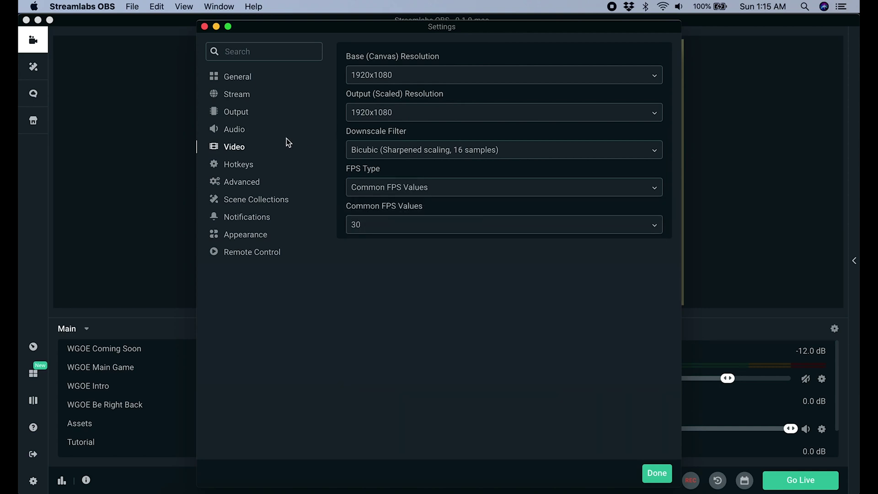
# Look through the Hotkeys settings for streaming, recording, Studio Mode and the individual scenes.
pyautogui.click(239, 165)
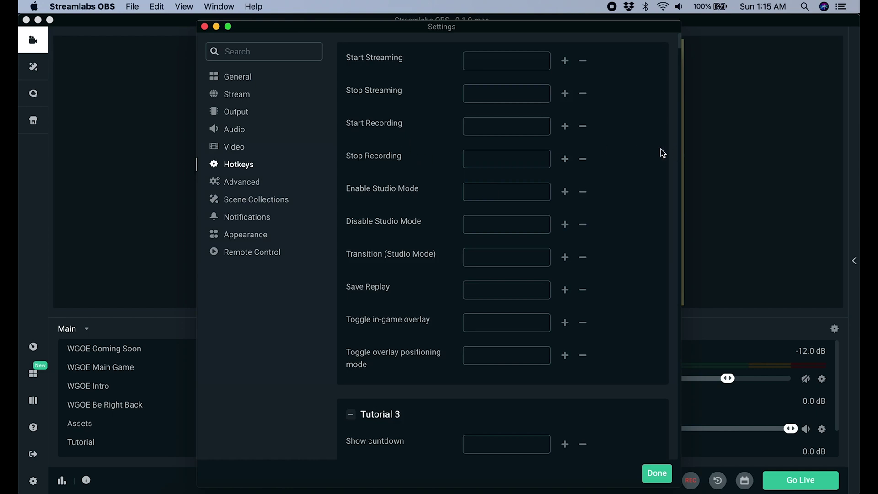
pyautogui.scroll(-20, 616, 168)
pyautogui.scroll(-20, 615, 193)
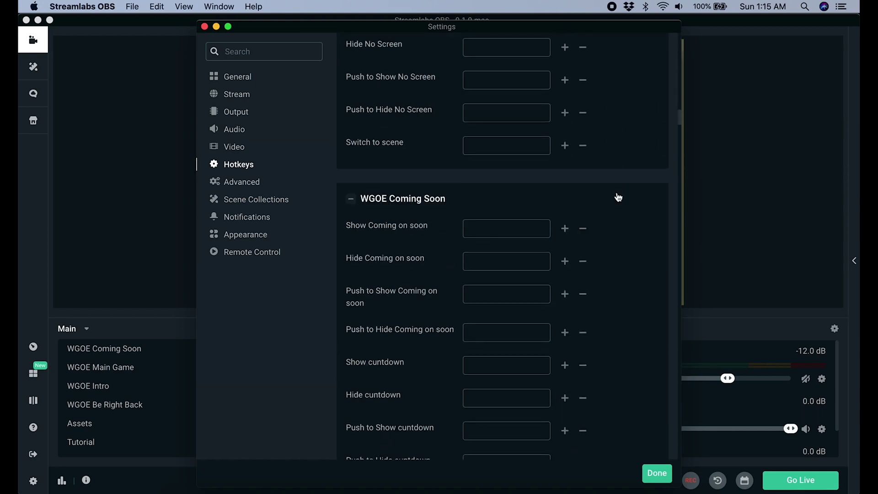
# Review the Advanced settings from the Video section through to Media Files.
pyautogui.click(238, 183)
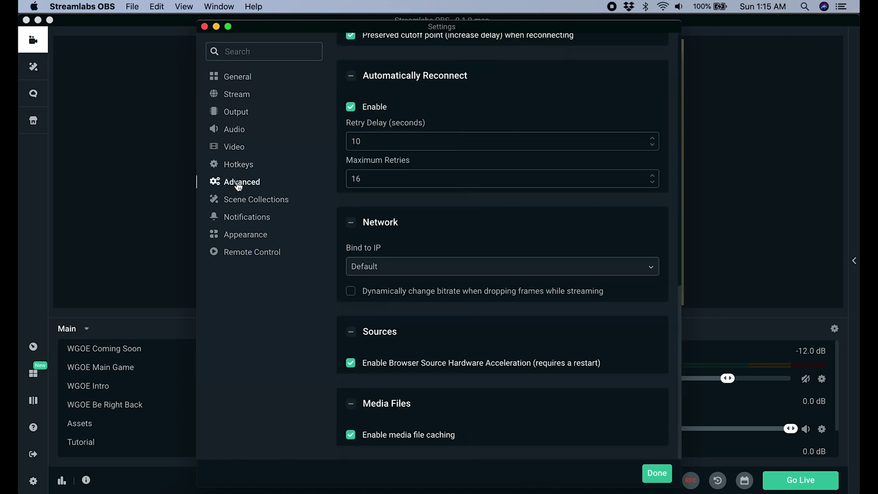
pyautogui.moveTo(676, 172); pyautogui.dragTo(676, 36)
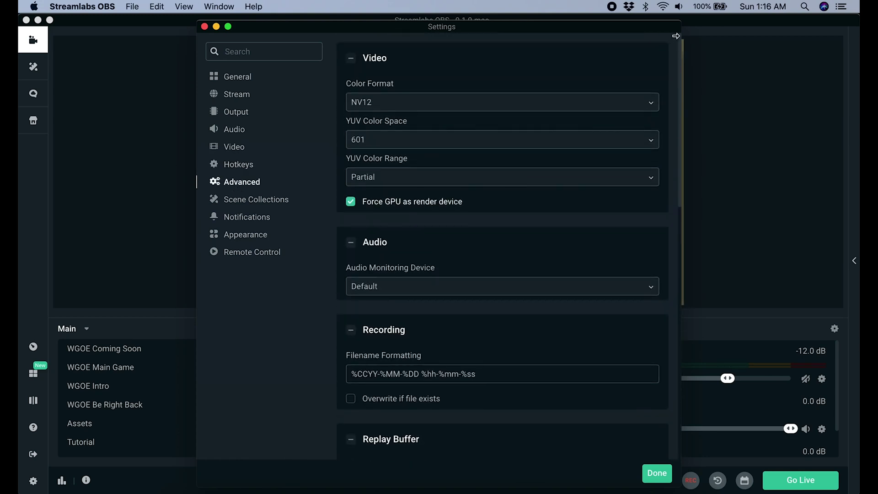
pyautogui.scroll(-7, 499, 279)
pyautogui.scroll(-5, 501, 297)
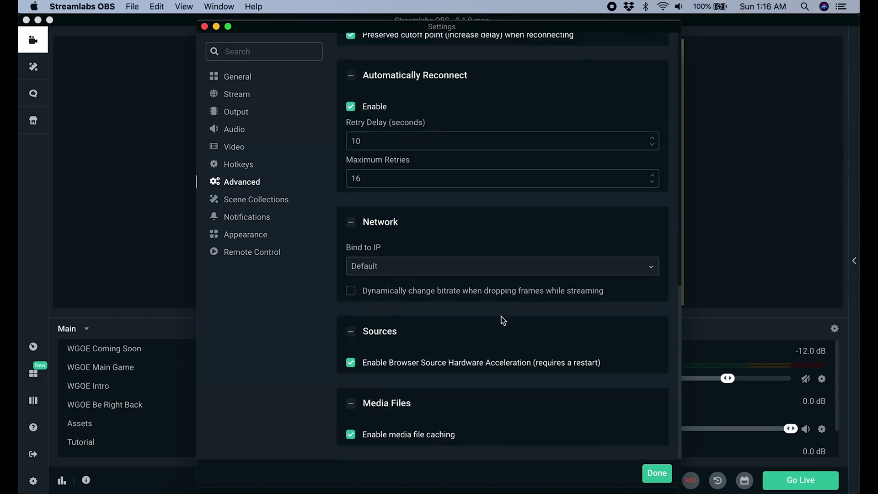
# Review the overlay and widget import options under Scene Collections and the troubleshooter thresholds under Notifications.
pyautogui.click(273, 200)
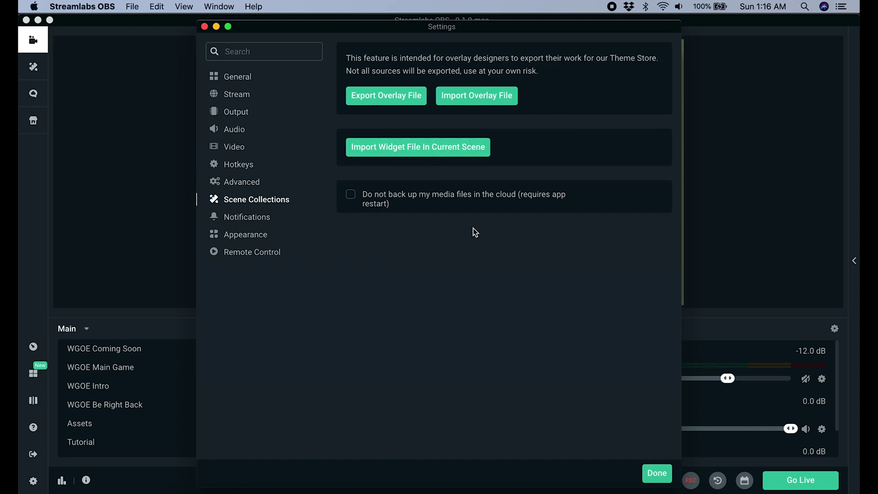
pyautogui.click(232, 221)
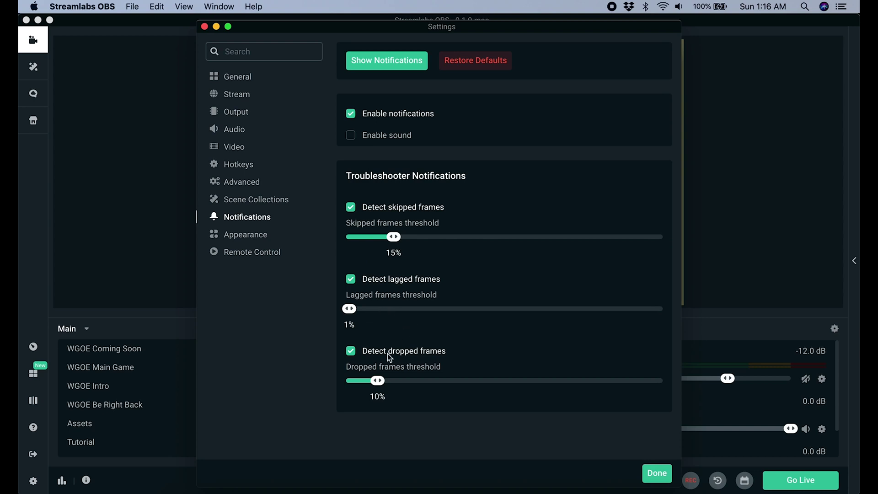
# Switch the Appearance theme to Day and back to Night, and open the Remote Control settings.
pyautogui.click(233, 237)
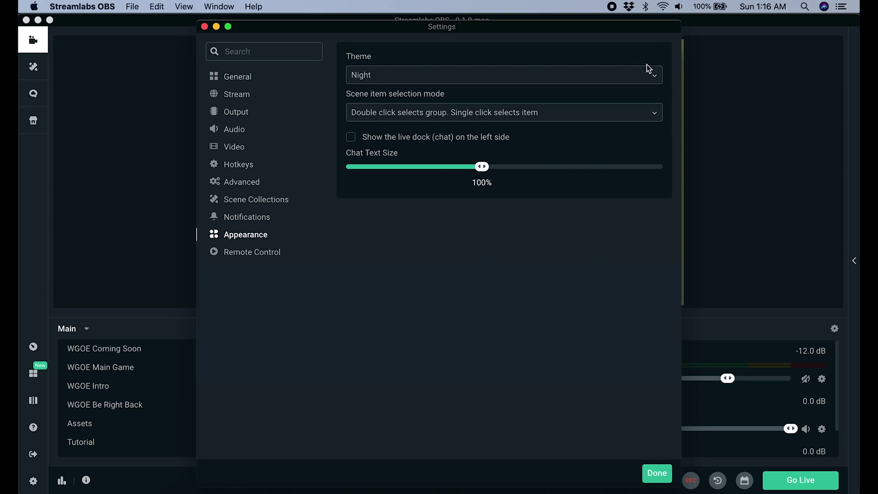
pyautogui.click(648, 77)
pyautogui.click(362, 114)
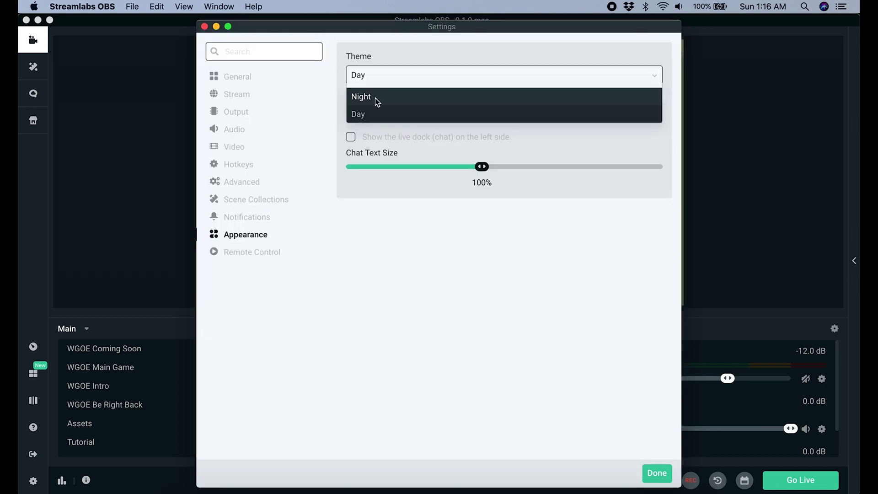
pyautogui.click(655, 77)
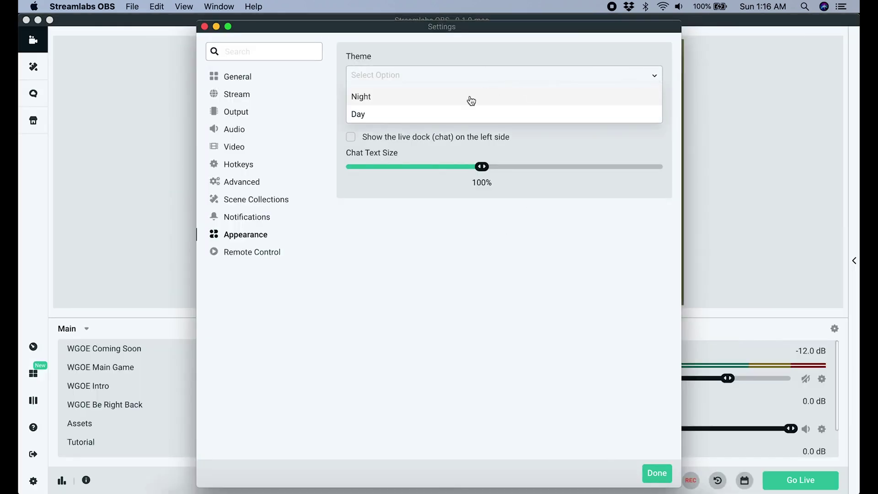
pyautogui.click(432, 94)
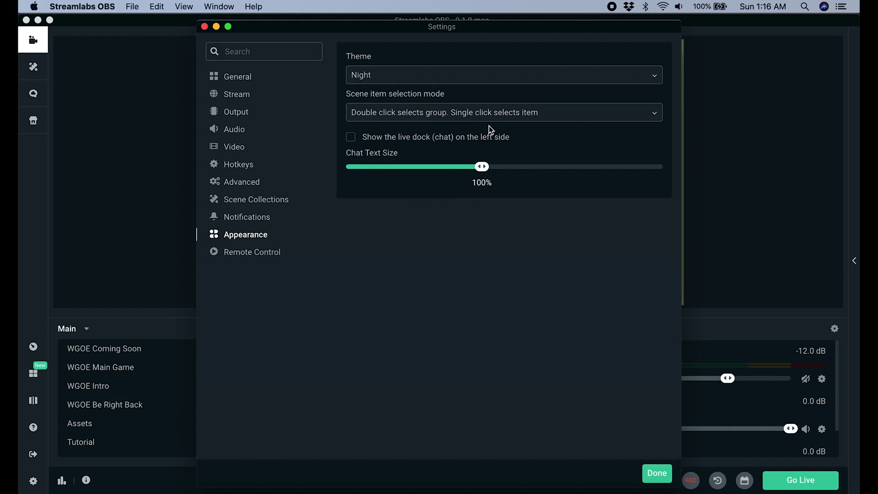
pyautogui.click(229, 256)
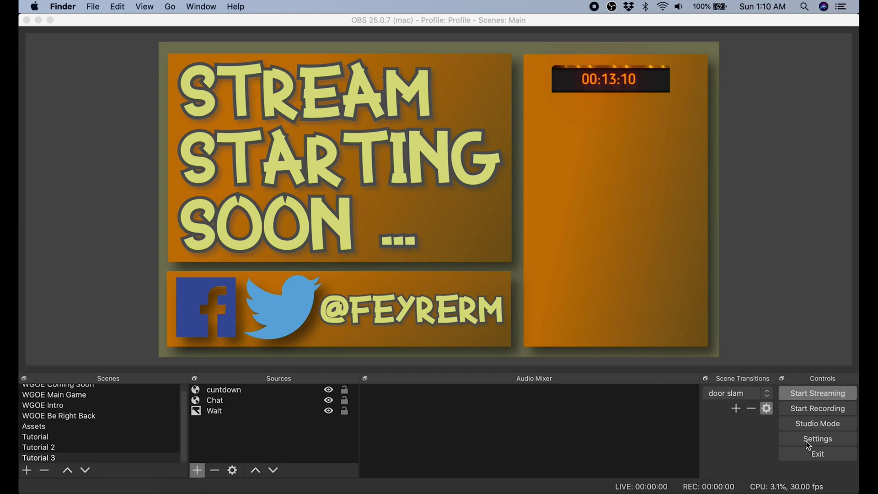
# Switch to OBS Studio and look through its General and Stream settings.
pyautogui.click(809, 441)
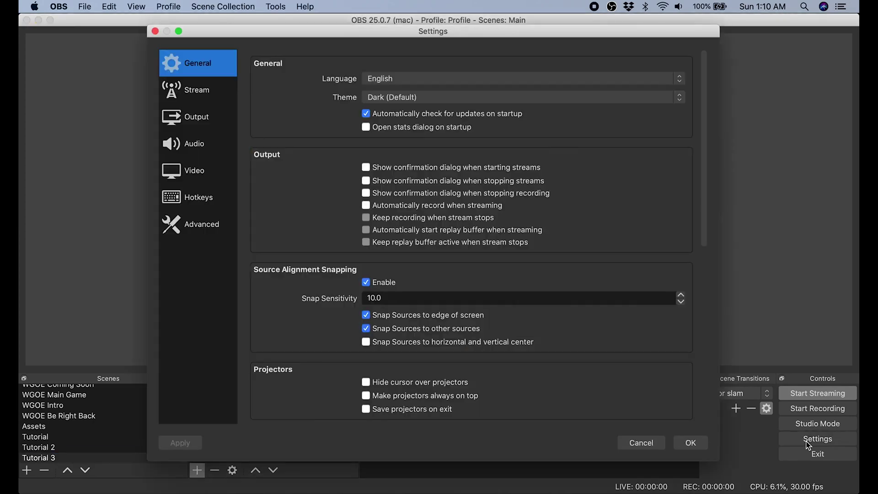
pyautogui.moveTo(706, 177); pyautogui.dragTo(403, 141)
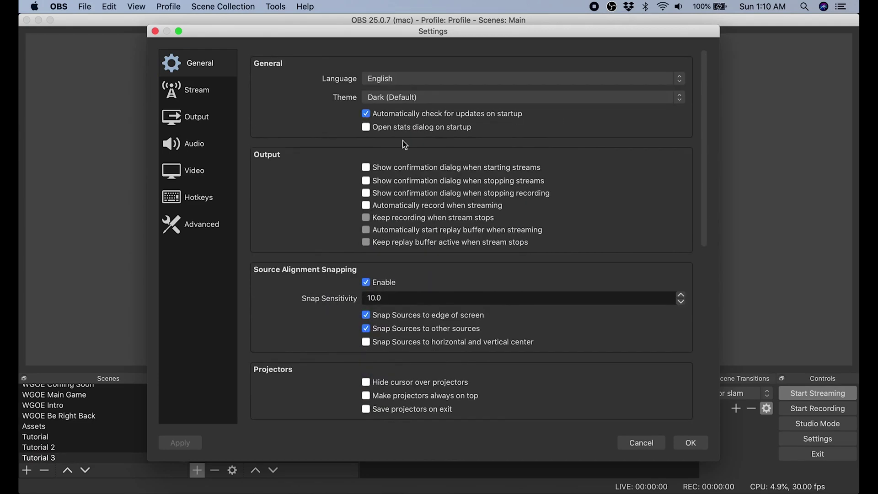
pyautogui.click(189, 88)
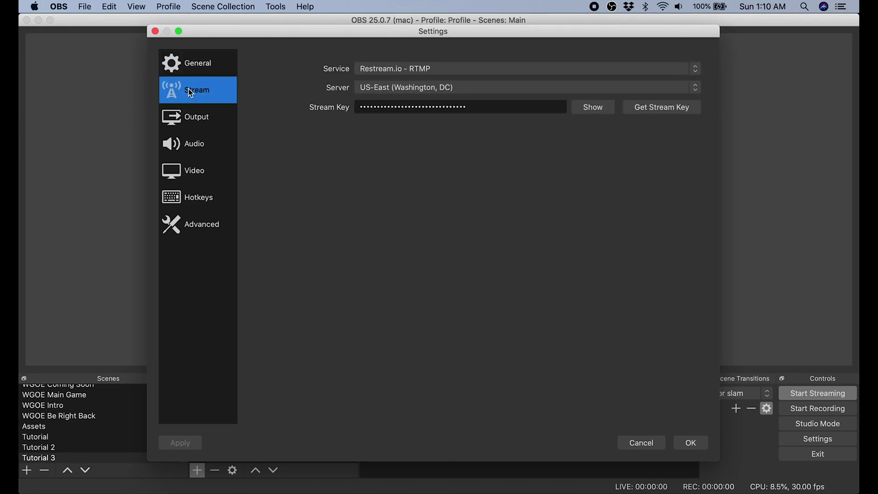
# In the Output settings, switch the Output Mode to Simple and back to Advanced.
pyautogui.click(189, 119)
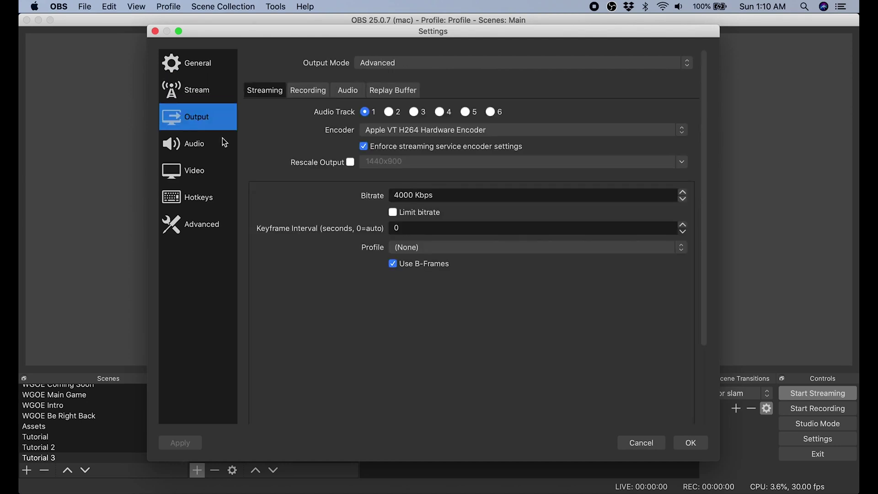
pyautogui.click(386, 63)
pyautogui.click(380, 53)
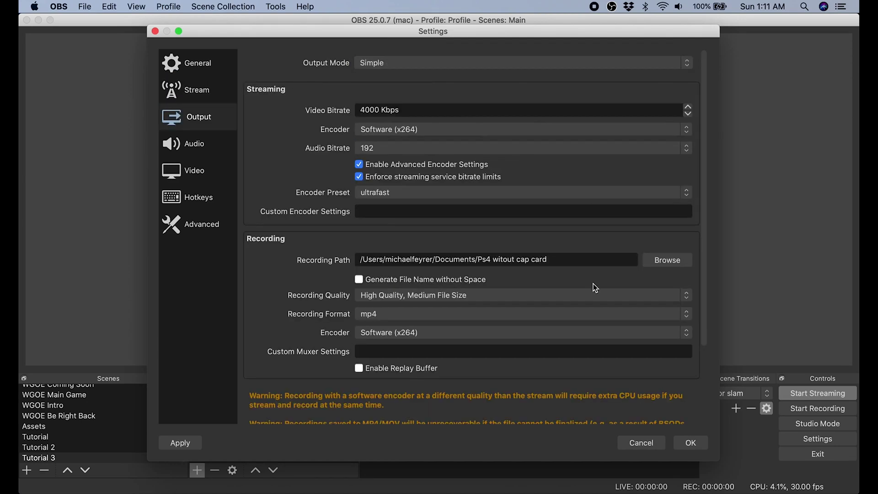
pyautogui.click(418, 64)
pyautogui.click(412, 75)
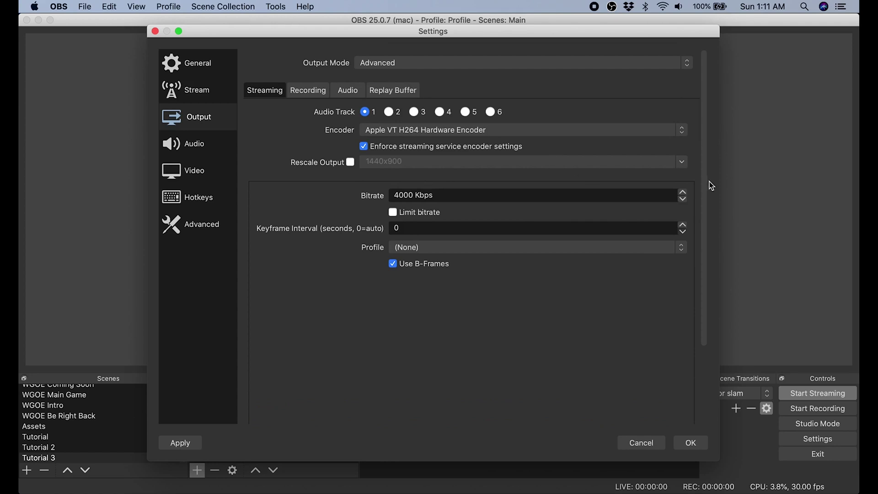
# Review the advanced output options for recording, audio tracks, replay buffer and streaming, and open the Audio settings.
pyautogui.click(307, 93)
pyautogui.click(348, 92)
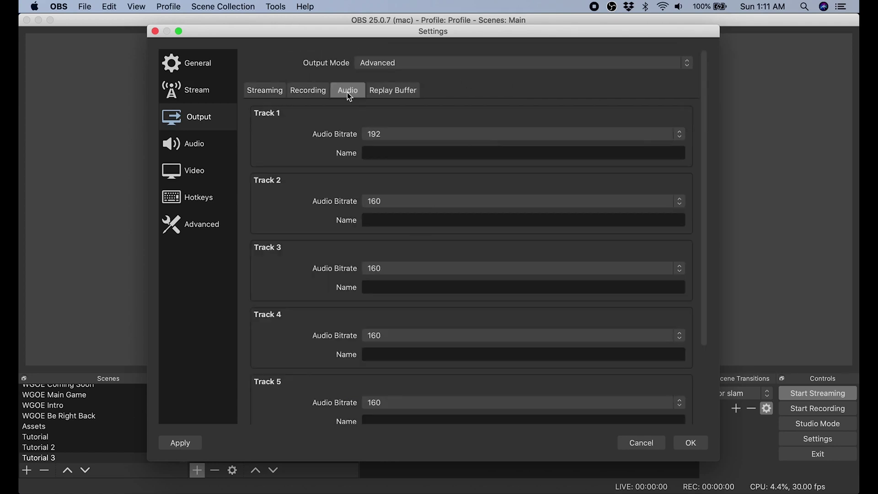
pyautogui.click(390, 90)
pyautogui.click(264, 93)
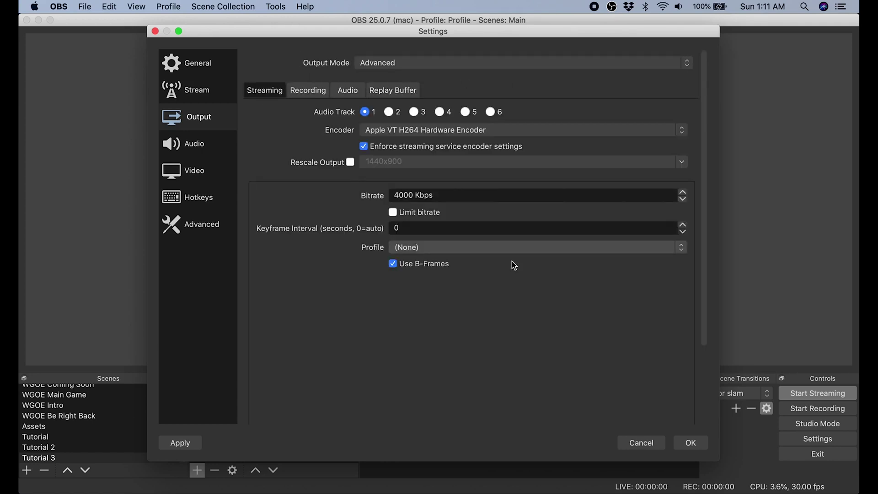
pyautogui.click(185, 144)
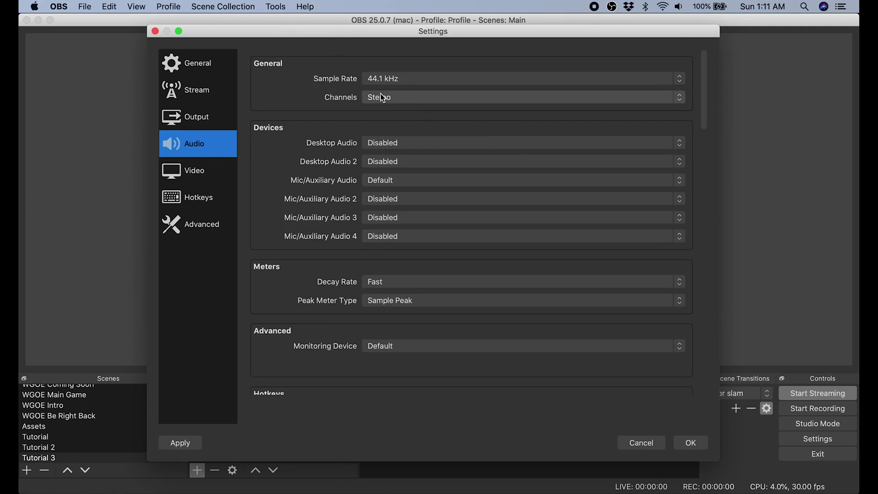
# In the Video settings, re-enter the base canvas resolution as 1920x1080 and set the output scaled resolution to 1920x1080.
pyautogui.click(201, 177)
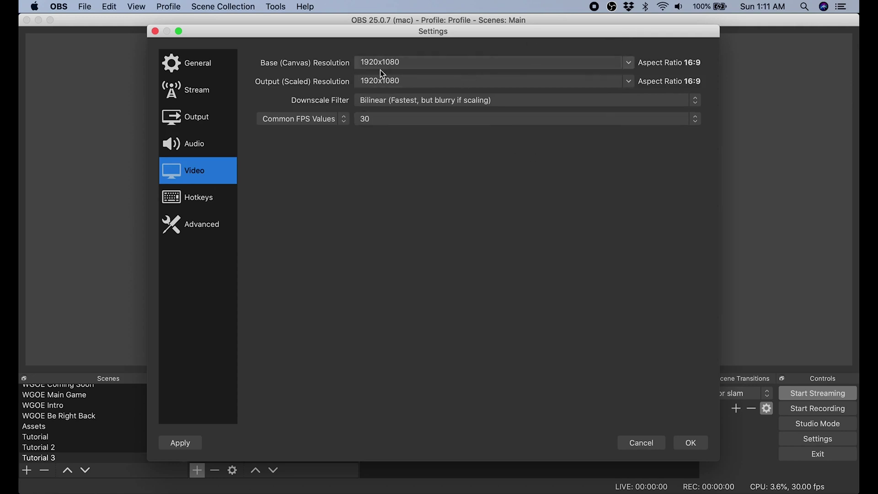
pyautogui.click(403, 62)
pyautogui.click(412, 62)
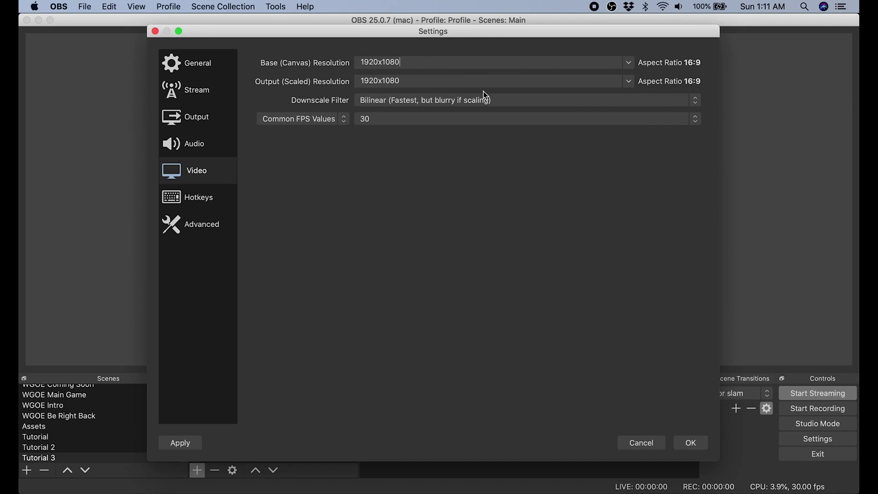
pyautogui.press('BackSpace')
pyautogui.press('BackSpace')
pyautogui.press('BackSpace')
pyautogui.press('BackSpace')
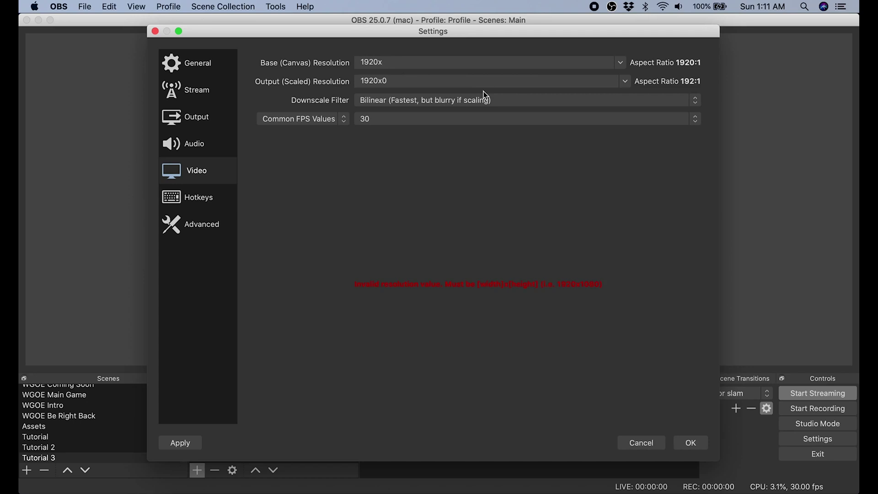
pyautogui.write('1080')
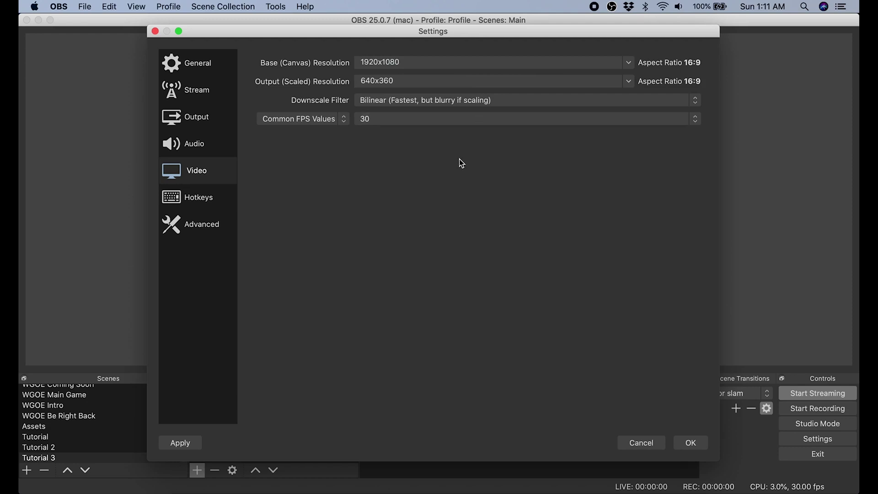
pyautogui.click(630, 84)
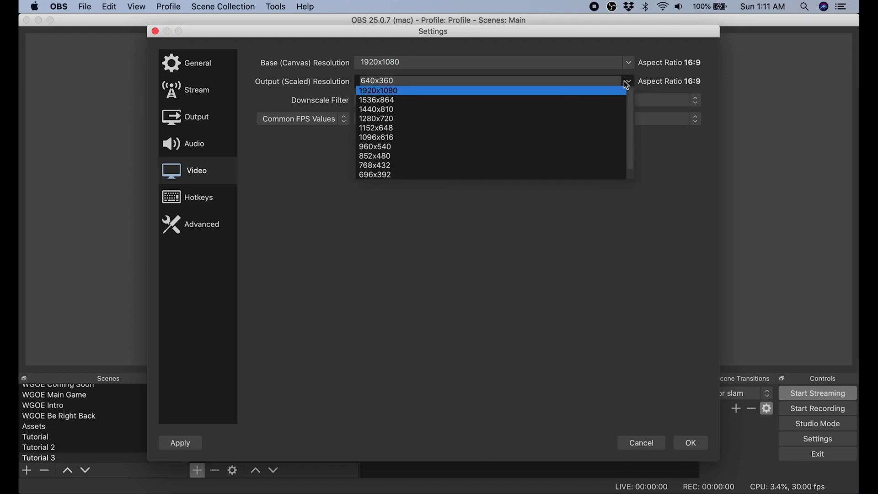
pyautogui.click(484, 93)
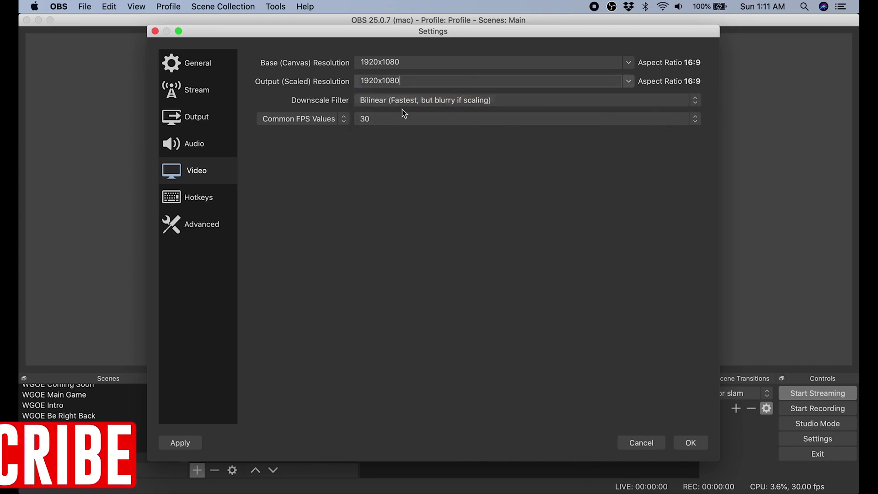
# Look through the Hotkeys settings for transitions and scenes, and review the Advanced settings.
pyautogui.click(215, 198)
pyautogui.scroll(-10, 485, 152)
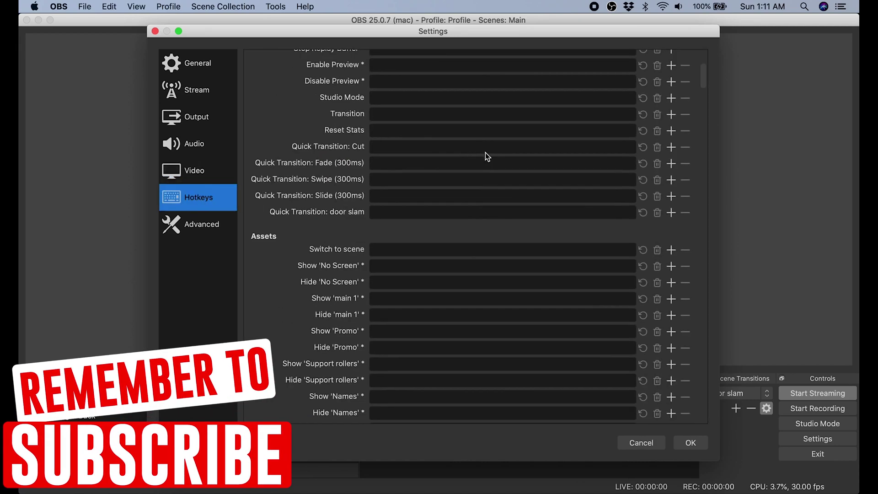
pyautogui.scroll(-15, 486, 152)
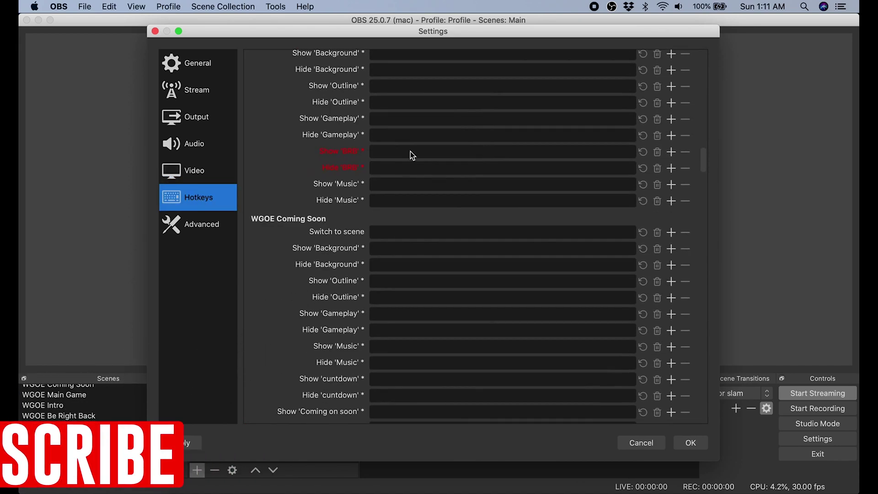
pyautogui.click(204, 228)
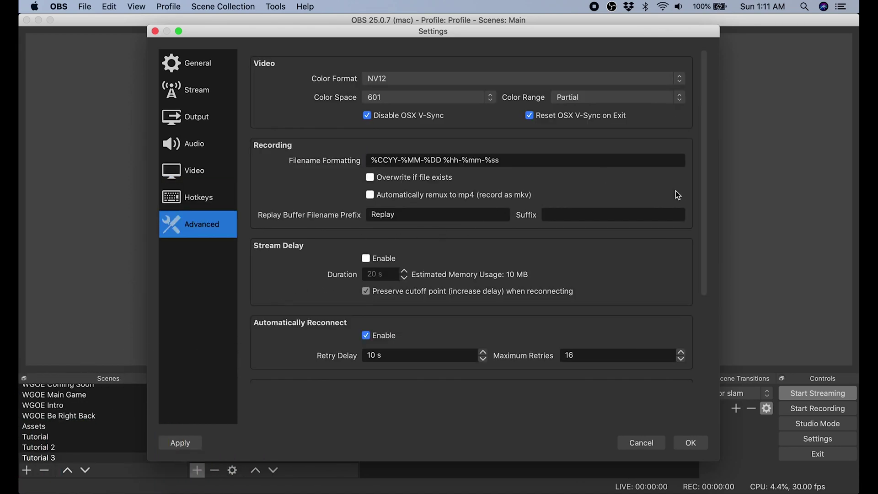
pyautogui.moveTo(705, 184); pyautogui.dragTo(699, 279)
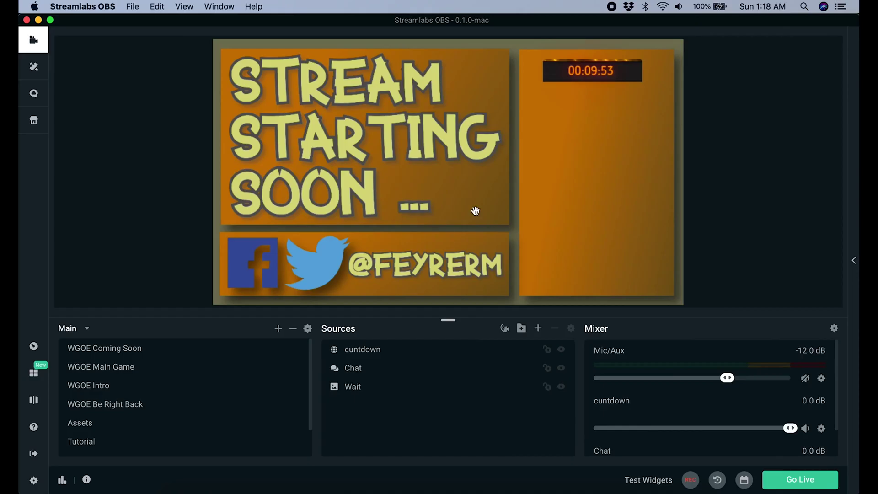
# Switch to the Streamlabs OBS theme library and filter the scene themes by a game category.
pyautogui.click(36, 71)
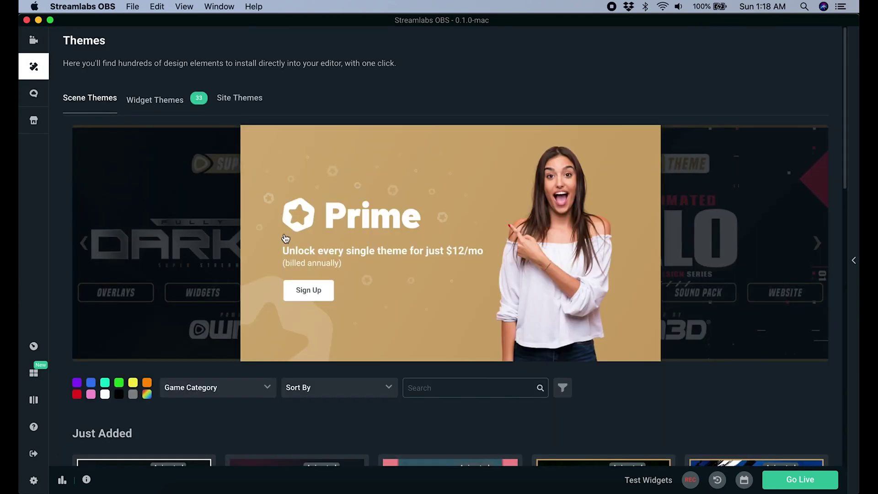
pyautogui.scroll(-5, 284, 235)
pyautogui.click(215, 137)
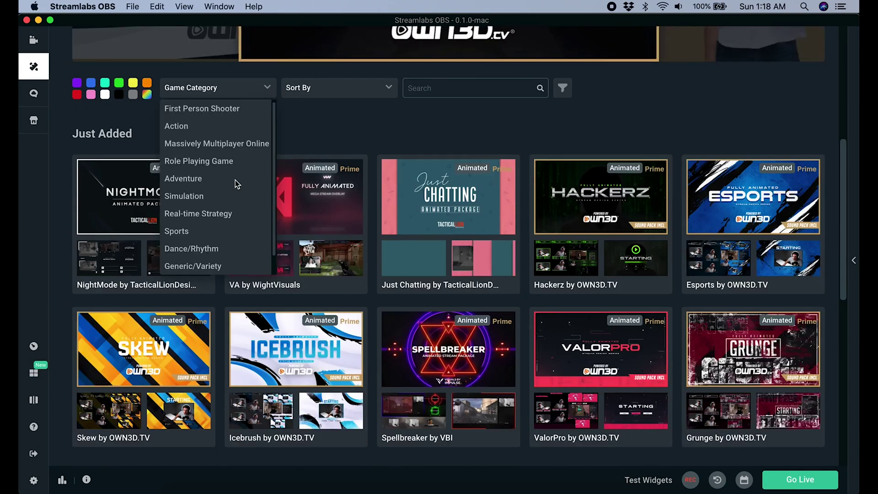
pyautogui.scroll(-1, 206, 229)
pyautogui.click(183, 264)
pyautogui.scroll(-4, 438, 323)
pyautogui.scroll(-6, 438, 323)
# Open the NewYear2020 by OWN3D.TV scene theme and preview its included scene images.
pyautogui.click(415, 301)
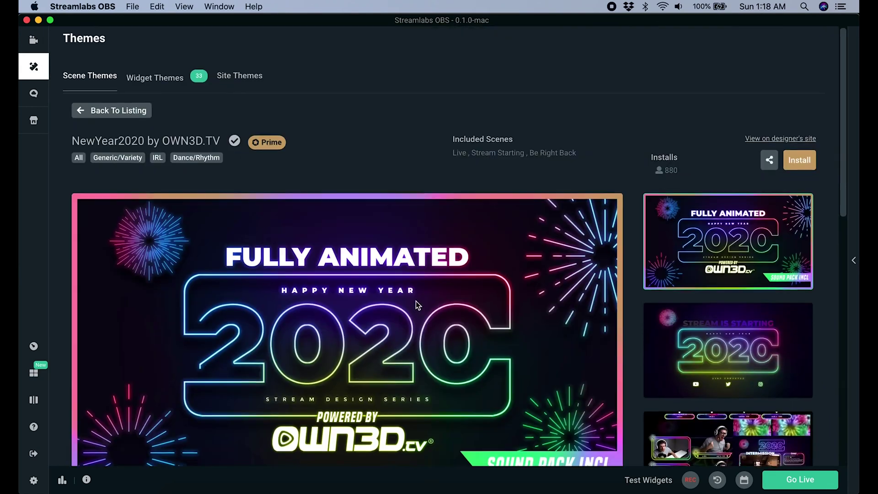
pyautogui.scroll(-4, 416, 301)
pyautogui.click(710, 263)
pyautogui.click(708, 320)
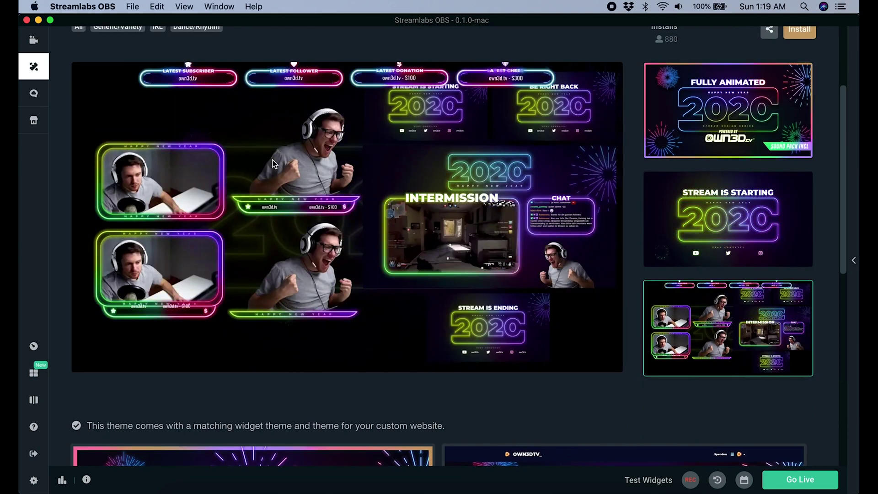
# View the website theme that matches NewYear2020 and examine its page layout.
pyautogui.scroll(-6, 660, 307)
pyautogui.click(660, 303)
pyautogui.scroll(-10, 597, 284)
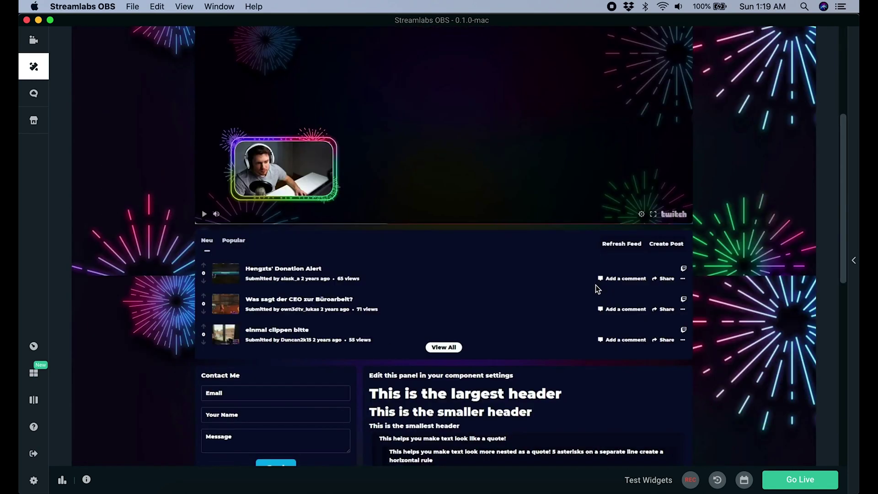
pyautogui.scroll(4, 474, 286)
# Browse the Site Themes list and look through it with a Games filter choice.
pyautogui.scroll(-8, 474, 286)
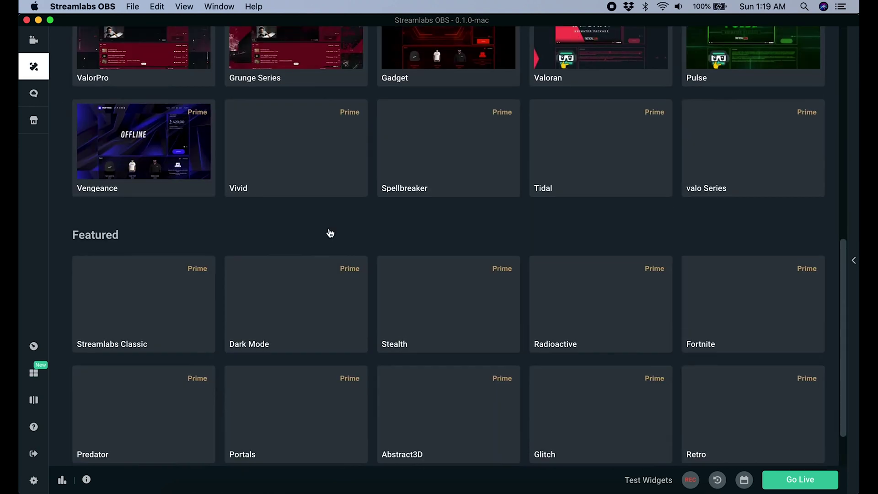
pyautogui.scroll(15, 428, 237)
pyautogui.click(247, 326)
pyautogui.click(178, 414)
pyautogui.click(172, 384)
pyautogui.scroll(-15, 680, 330)
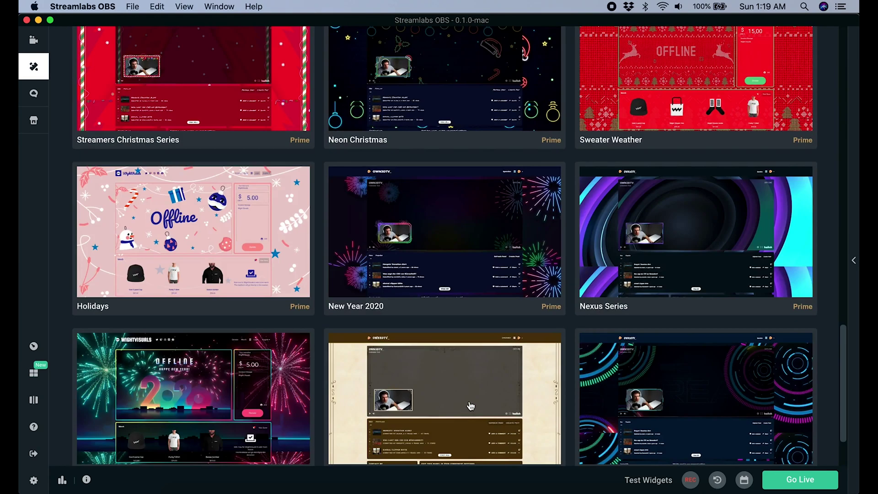
# Try further Games filter options on the Site Themes list.
pyautogui.scroll(20, 270, 390)
pyautogui.click(270, 390)
pyautogui.click(214, 411)
pyautogui.click(247, 388)
pyautogui.scroll(-2, 231, 406)
pyautogui.scroll(2, 232, 406)
pyautogui.click(321, 421)
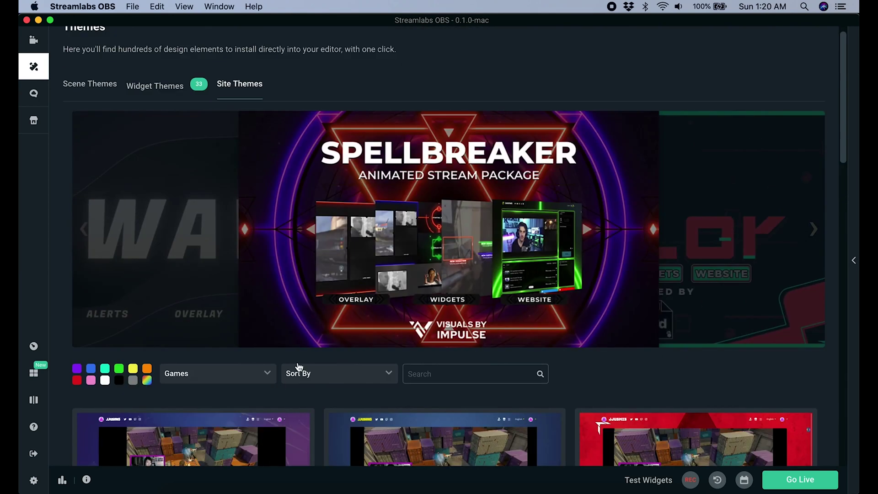
# Browse the available Widget Themes.
pyautogui.click(170, 89)
pyautogui.scroll(-7, 359, 208)
pyautogui.scroll(10, 446, 414)
# Return to Scene Themes, filter them by a game category and browse the matching overlays.
pyautogui.click(94, 96)
pyautogui.scroll(-5, 229, 160)
pyautogui.click(269, 146)
pyautogui.scroll(-3, 239, 229)
pyautogui.click(196, 279)
pyautogui.scroll(-7, 451, 293)
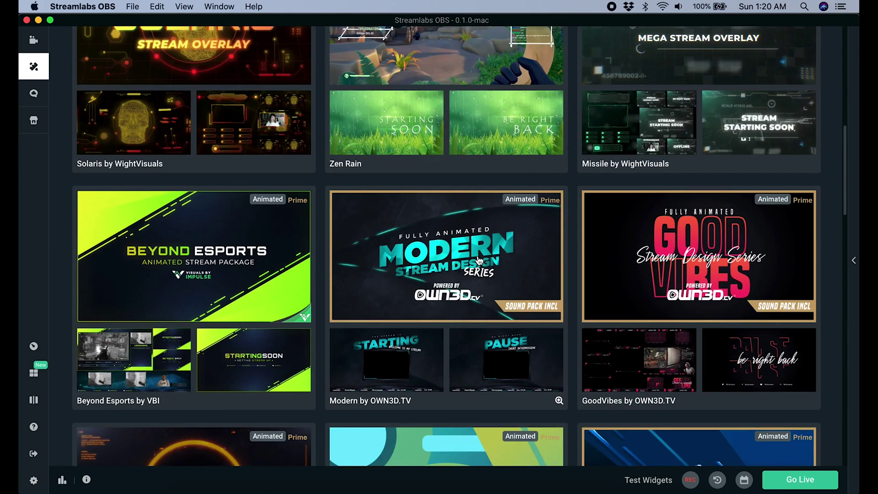
# Open the Modern by OWN3D.TV scene theme and examine its scene previews and matching widget and website themes.
pyautogui.click(450, 284)
pyautogui.scroll(-1, 672, 301)
pyautogui.click(728, 390)
pyautogui.scroll(-15, 578, 282)
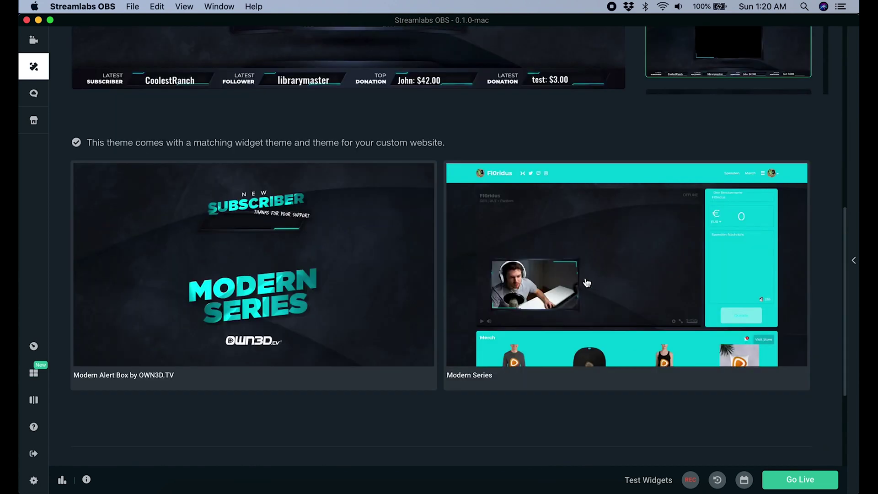
pyautogui.scroll(15, 577, 278)
pyautogui.scroll(-3, 420, 224)
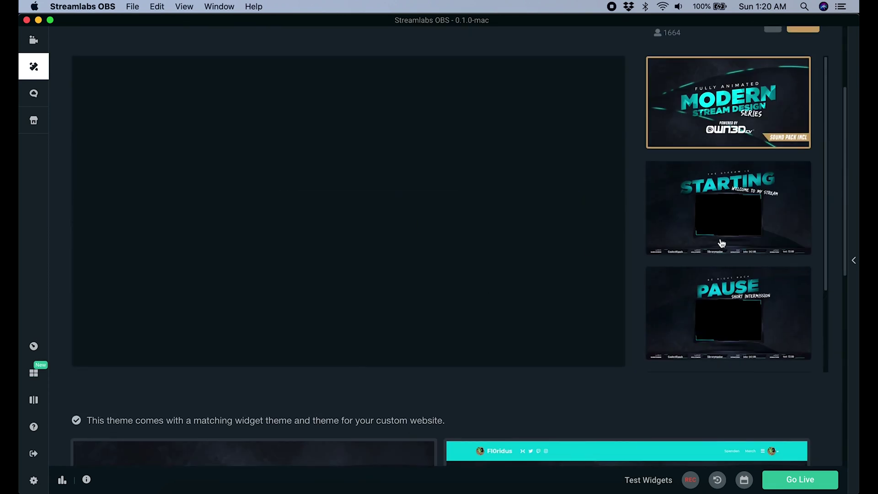
pyautogui.scroll(3, 667, 247)
# Go back to the theme listing, open Spellbreaker by VBI and examine its scene previews and matching themes.
pyautogui.click(114, 112)
pyautogui.scroll(7, 376, 249)
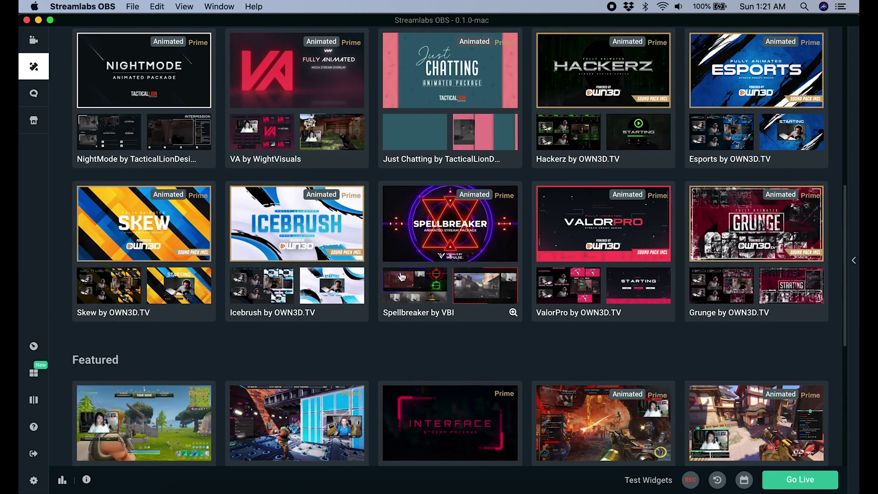
pyautogui.click(511, 242)
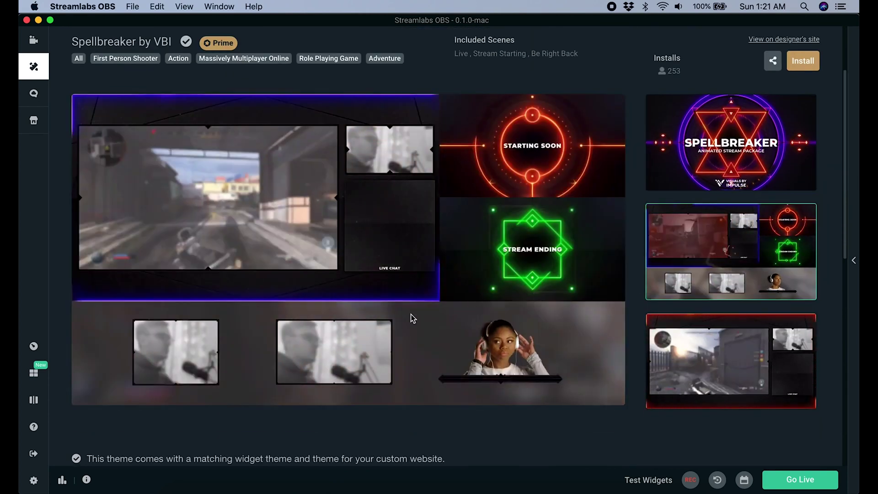
pyautogui.click(708, 355)
pyautogui.scroll(-4, 663, 308)
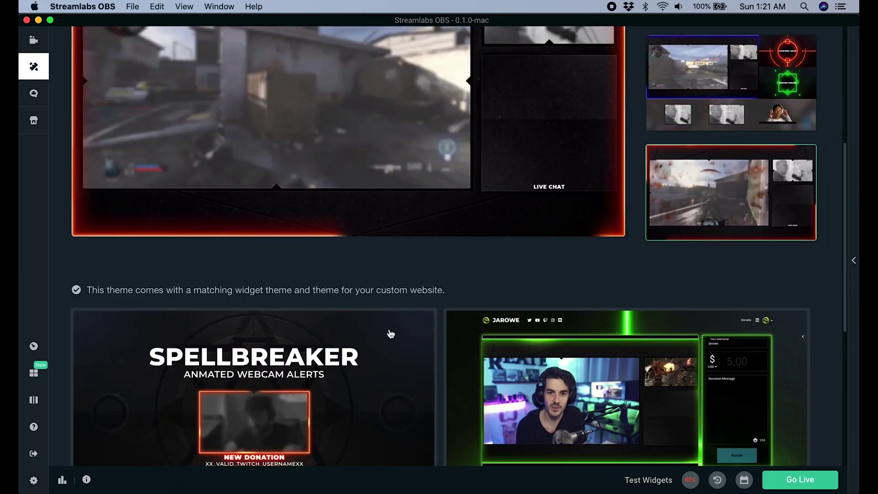
# Return to the scene theme listing and open Clean Dark by OWN3D.TV.
pyautogui.click(449, 332)
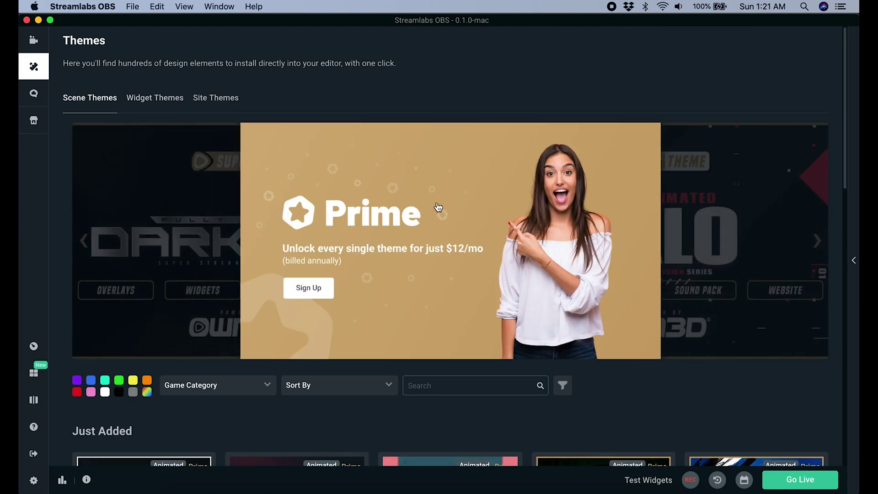
pyautogui.scroll(-10, 443, 219)
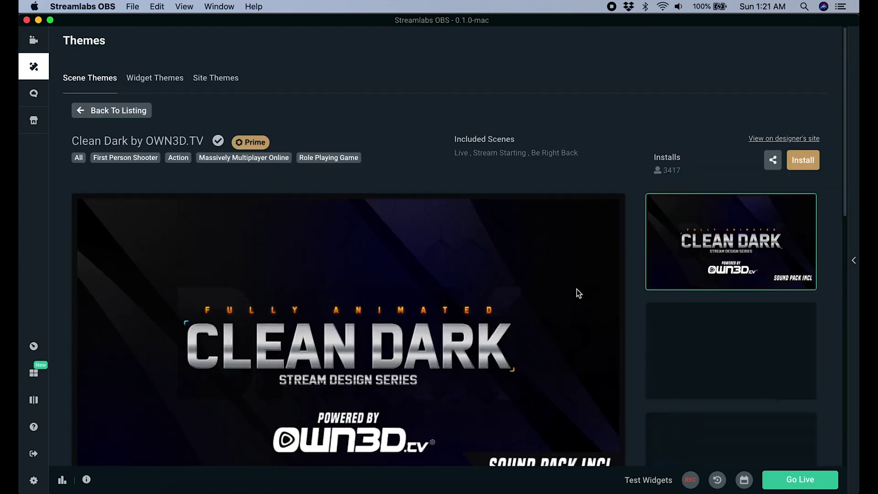
# Examine the additional scene previews of the Clean Dark theme and its matching widget and website themes.
pyautogui.scroll(-3, 578, 289)
pyautogui.click(691, 323)
pyautogui.scroll(-1, 699, 331)
pyautogui.click(703, 337)
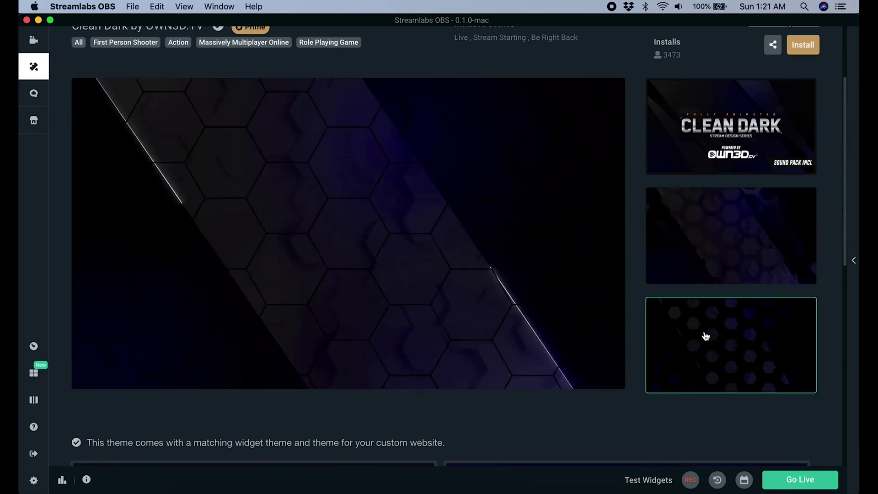
pyautogui.scroll(-7, 656, 316)
pyautogui.scroll(10, 655, 316)
# Return to the theme listing, switch to Widget Themes and look through the game category options and alert box designs.
pyautogui.click(102, 111)
pyautogui.scroll(-3, 255, 152)
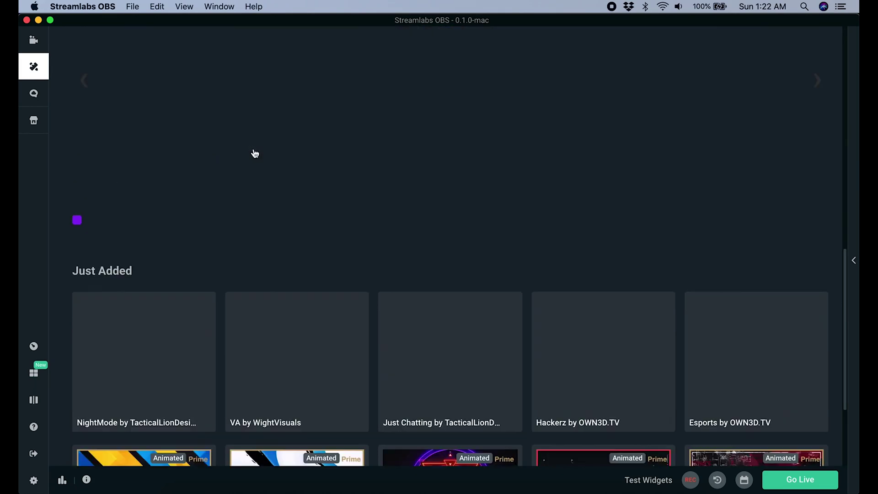
pyautogui.scroll(3, 255, 153)
pyautogui.click(166, 61)
pyautogui.scroll(-6, 421, 296)
pyautogui.click(266, 81)
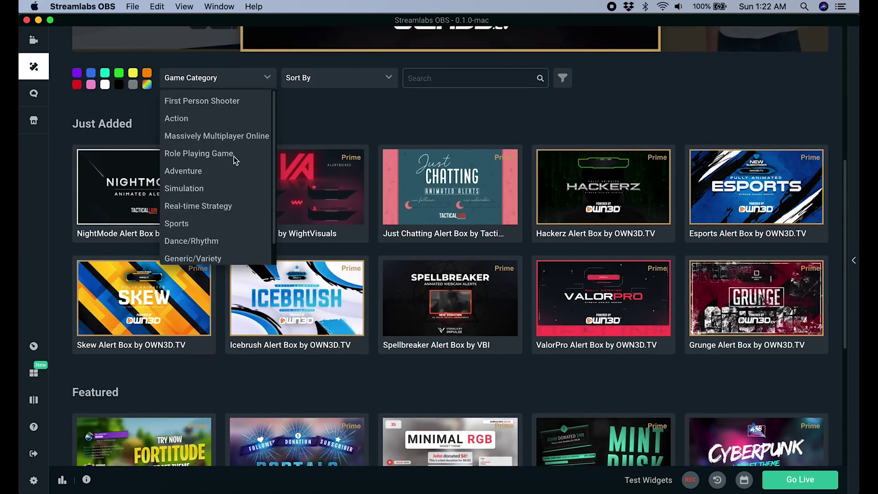
pyautogui.scroll(-3, 234, 157)
# Open the Icebrush Alert Box by OWN3D.TV widget theme and examine its preview images.
pyautogui.click(286, 224)
pyautogui.scroll(-2, 686, 320)
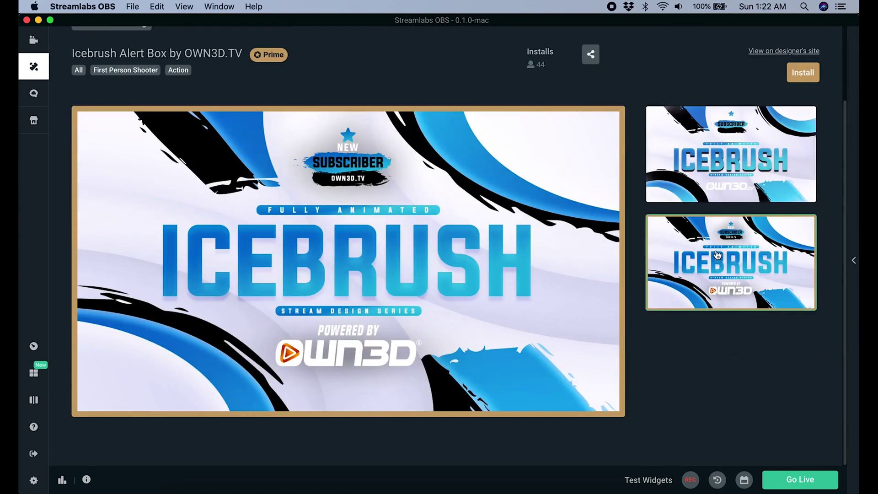
pyautogui.scroll(2, 687, 337)
pyautogui.scroll(-2, 692, 336)
pyautogui.scroll(2, 692, 336)
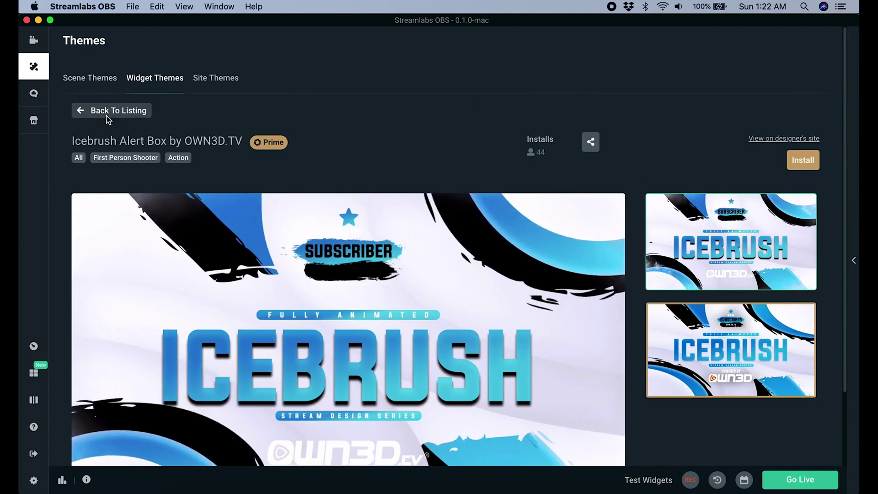
# Go back to the listing, open Darkmode Alert Box by OWN3D.TV and examine its matching Darkmode Series site theme.
pyautogui.click(111, 108)
pyautogui.click(133, 348)
pyautogui.scroll(-3, 480, 299)
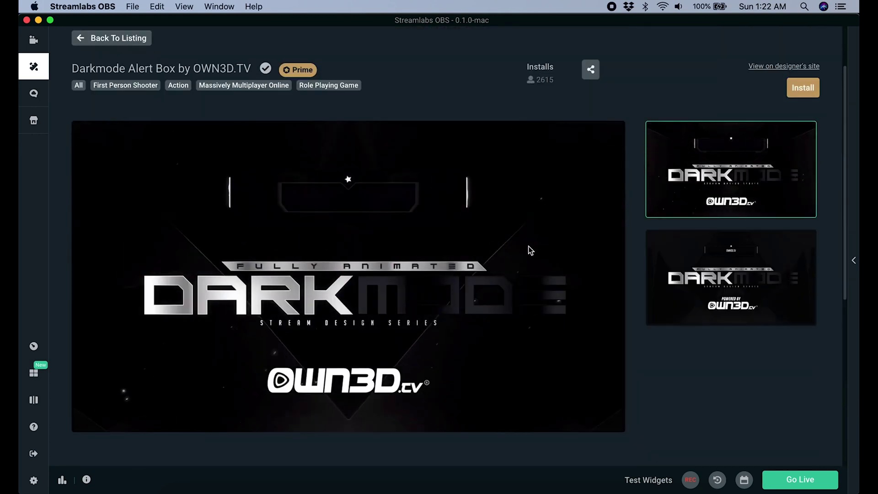
pyautogui.scroll(-5, 739, 295)
pyautogui.click(679, 262)
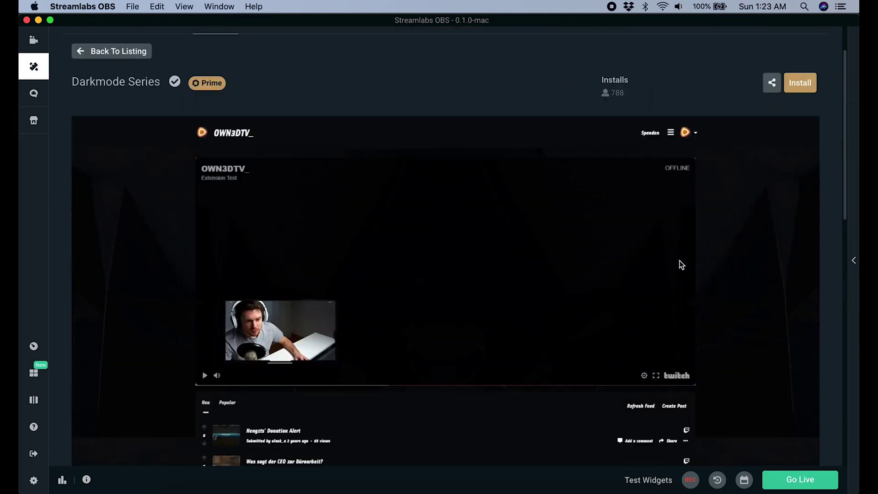
pyautogui.scroll(2, 106, 90)
pyautogui.click(109, 110)
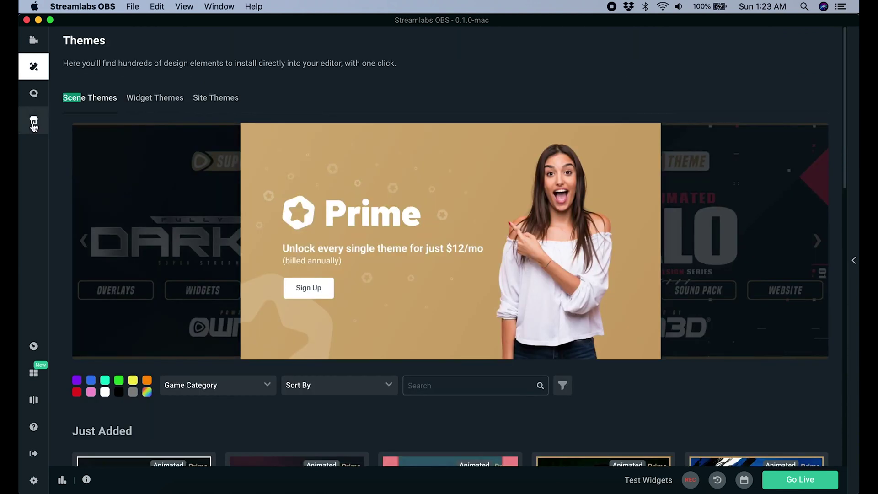
# Open the app store and browse the available apps on its first page.
pyautogui.click(34, 122)
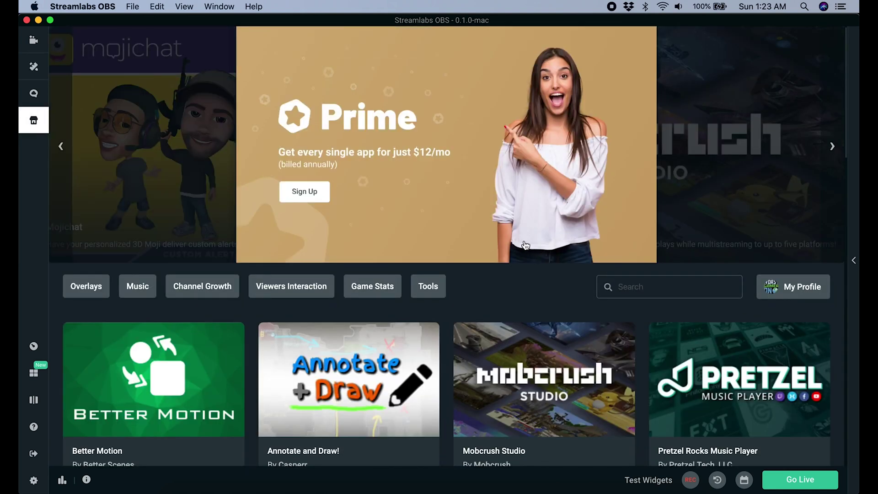
pyautogui.scroll(-5, 526, 244)
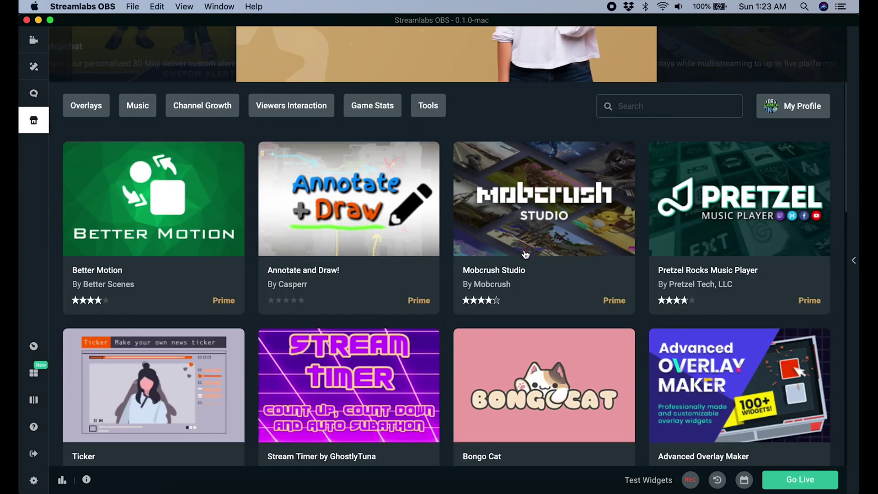
pyautogui.scroll(-3, 526, 254)
pyautogui.scroll(-2, 526, 256)
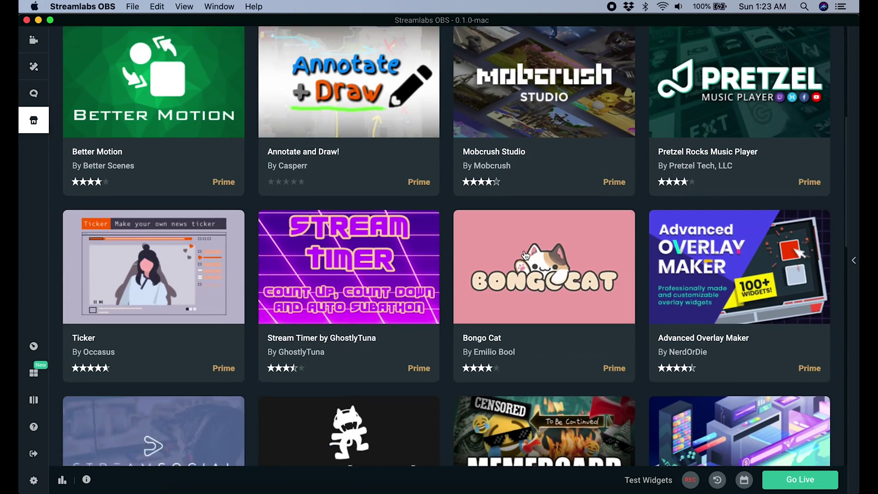
pyautogui.scroll(-6, 507, 277)
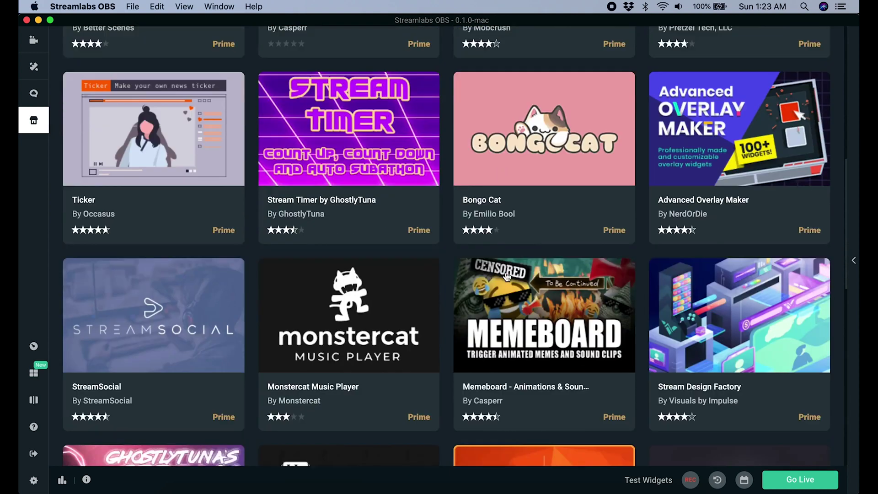
pyautogui.scroll(-6, 509, 279)
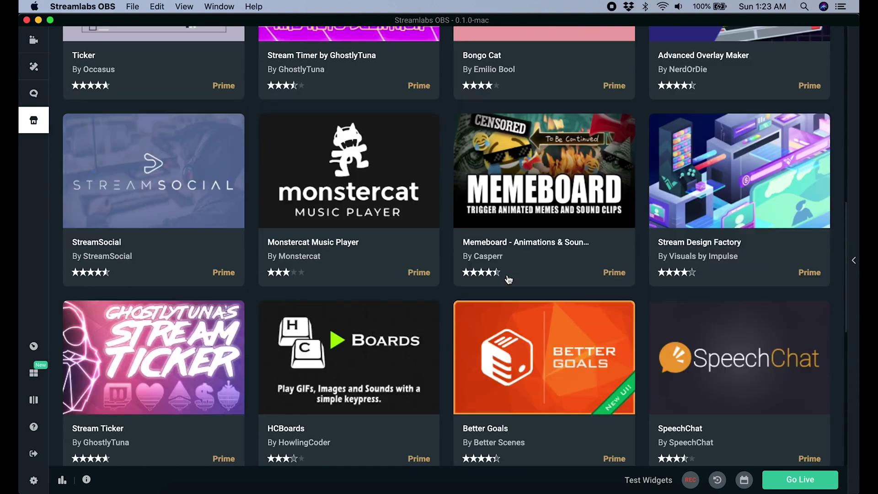
pyautogui.scroll(-5, 508, 280)
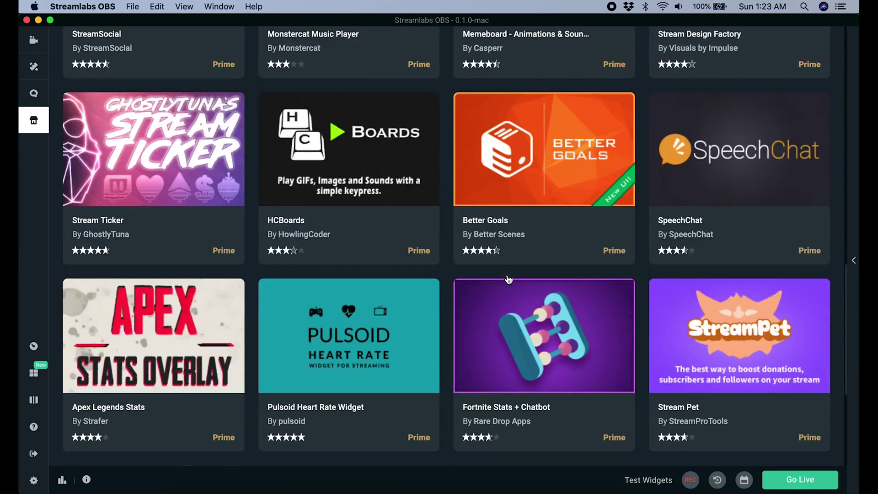
pyautogui.scroll(-3, 508, 281)
pyautogui.scroll(-2, 509, 281)
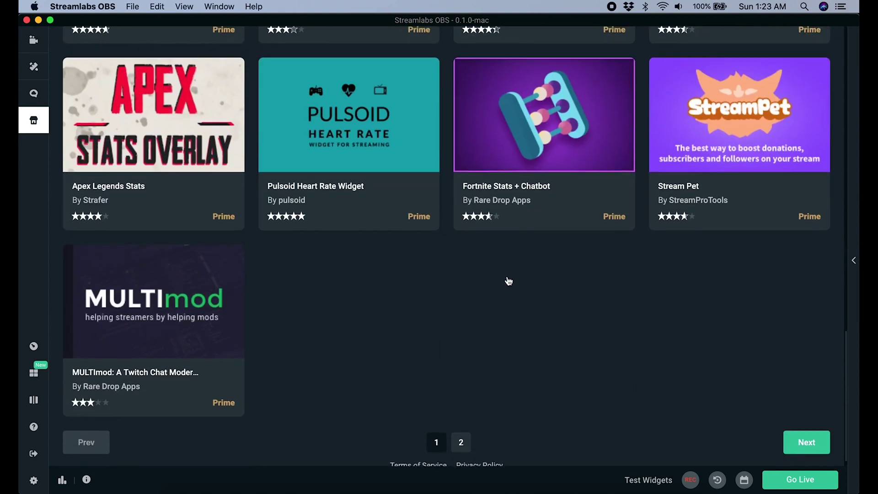
pyautogui.scroll(20, 508, 280)
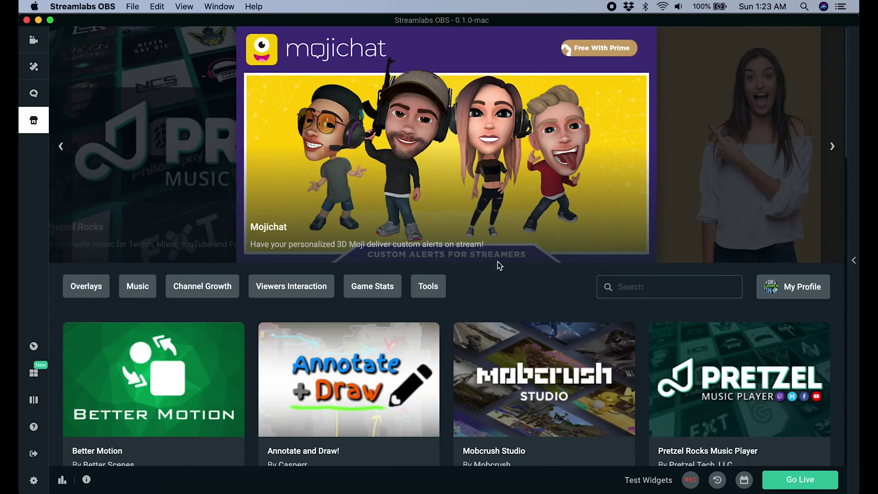
# Open the Streamlabs Prime checkout page in Chrome and examine the annual and monthly plans and payment details.
pyautogui.click(52, 56)
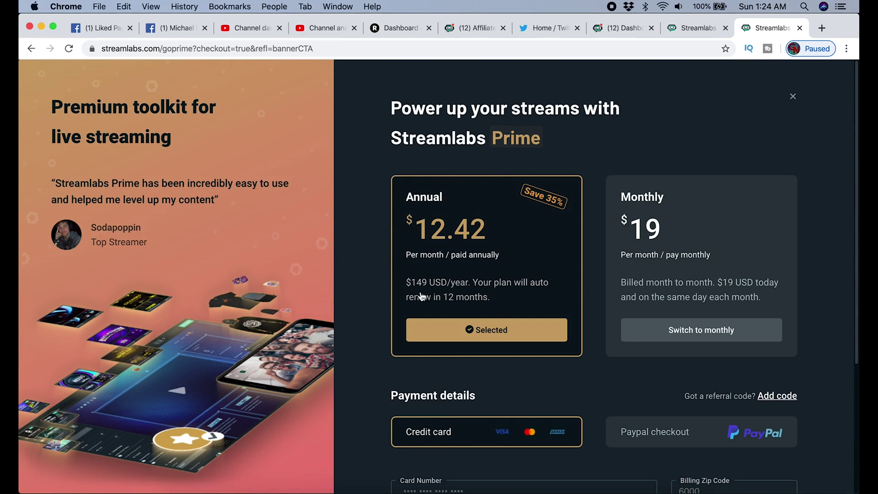
pyautogui.scroll(-1, 422, 296)
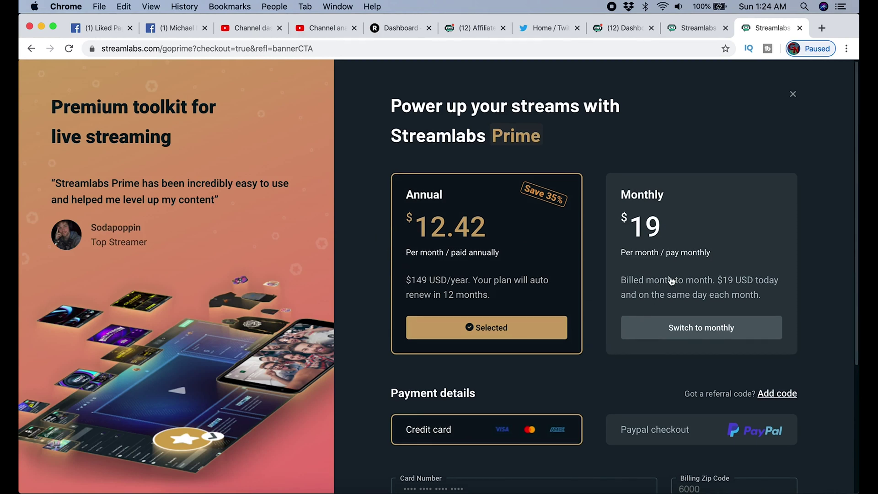
pyautogui.scroll(-5, 424, 292)
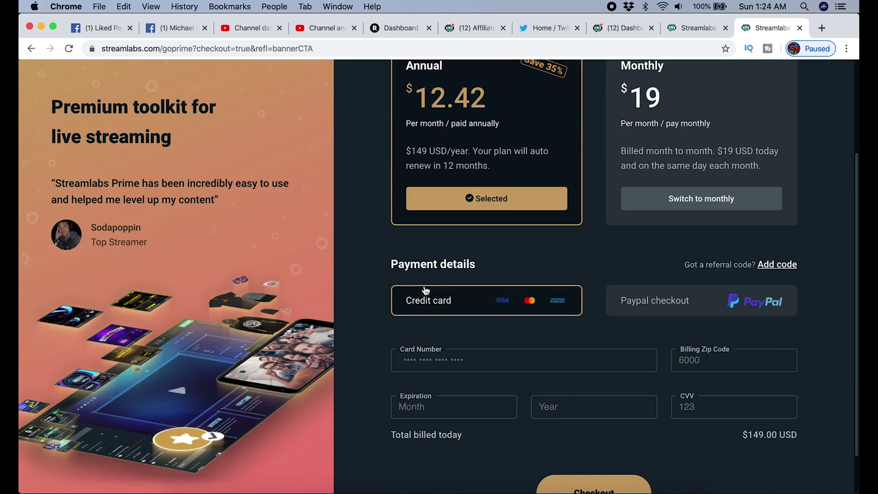
pyautogui.scroll(-2, 425, 290)
pyautogui.scroll(7, 425, 287)
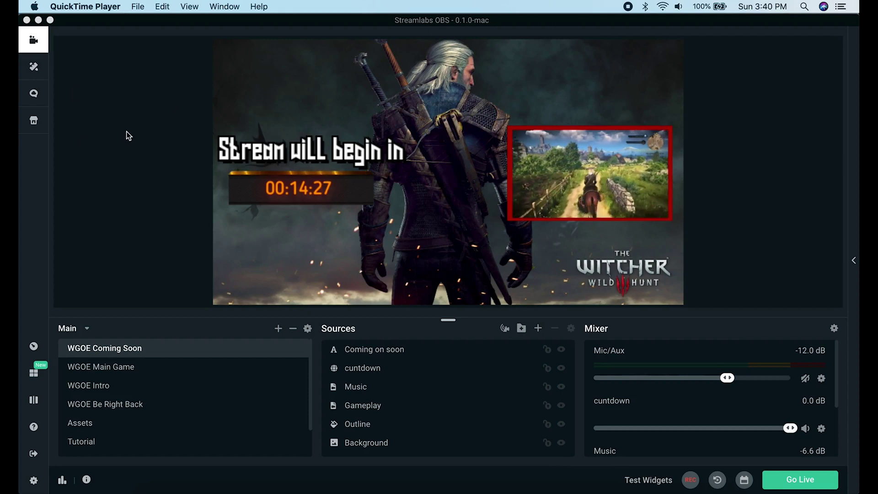
# Switch to Streamlabs OBS, open Cloudbot and view its Mod Tools, Modules, Commands and Timers sections.
pyautogui.click(37, 97)
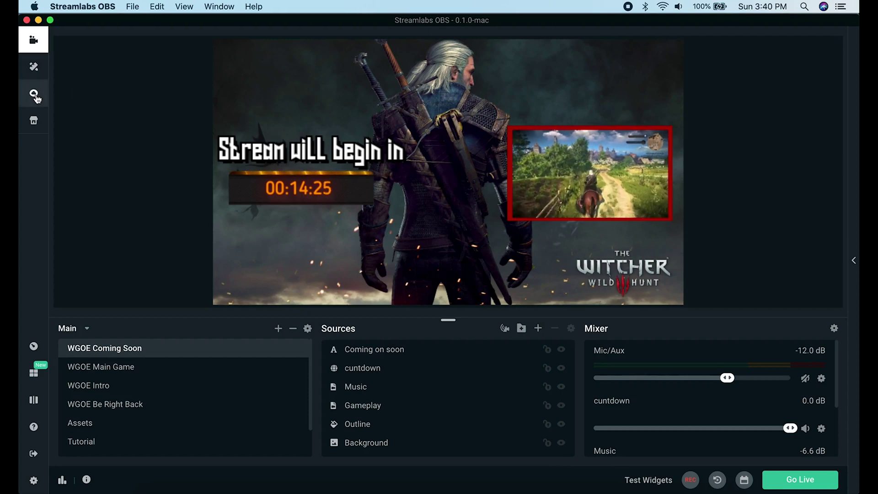
pyautogui.click(36, 97)
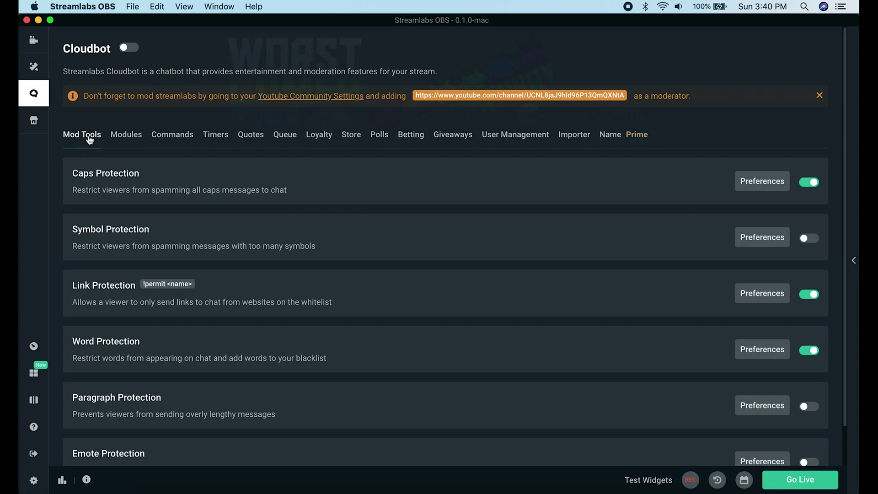
pyautogui.click(123, 135)
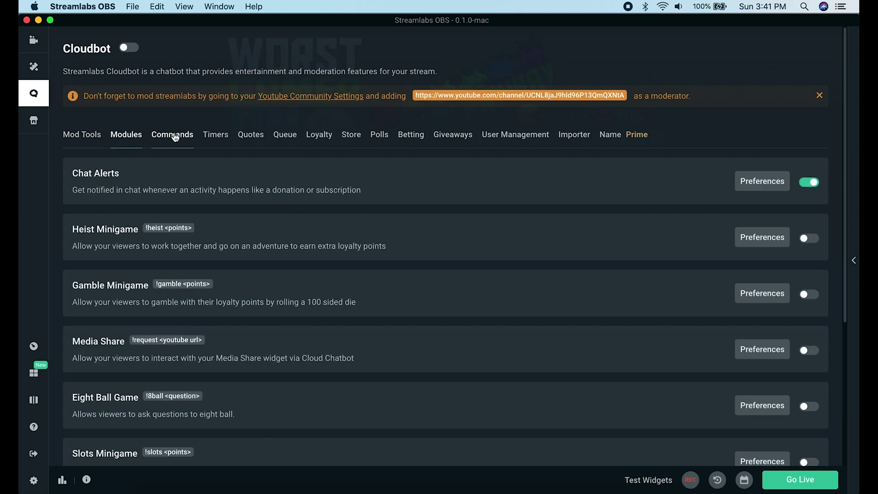
pyautogui.click(176, 136)
pyautogui.click(226, 140)
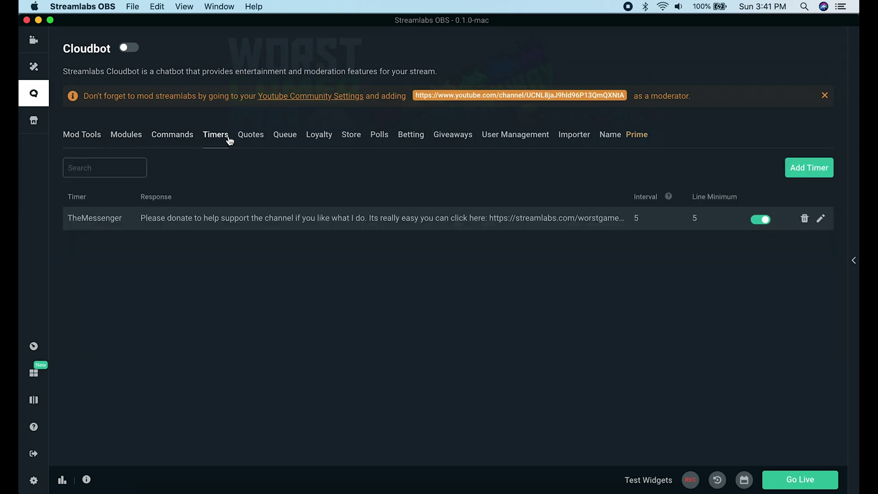
# View Cloudbot's Giveaways, User Management, Polls, Loyalty, Queue and Quotes sections, ending on Timers.
pyautogui.click(457, 140)
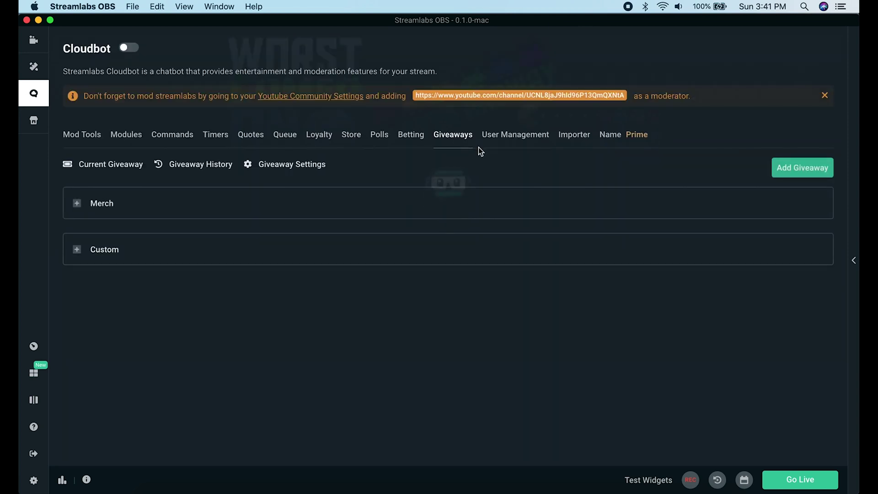
pyautogui.click(503, 145)
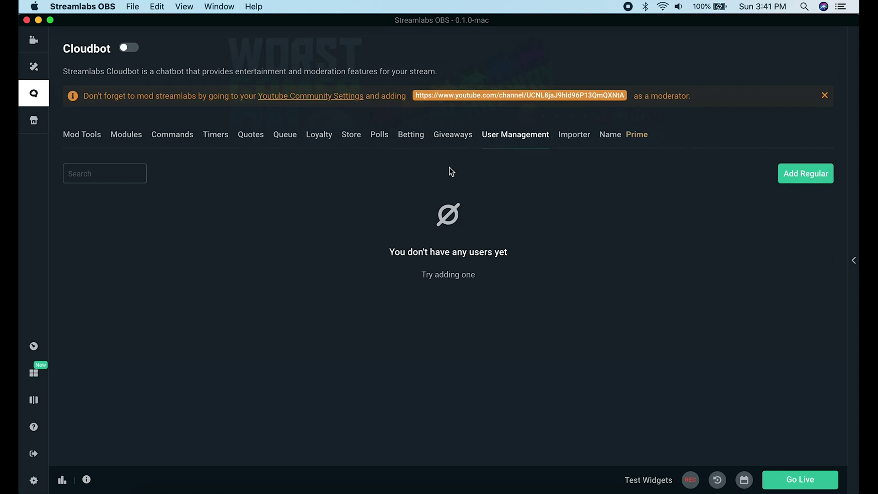
pyautogui.click(383, 139)
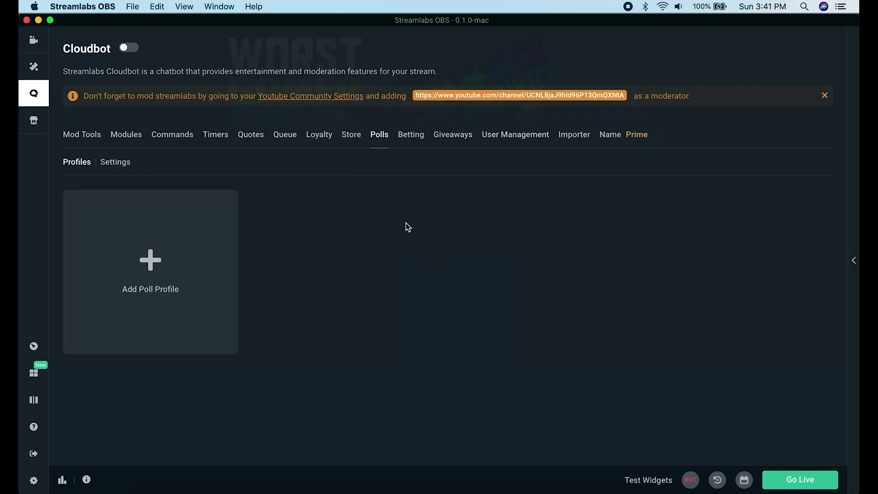
pyautogui.click(322, 143)
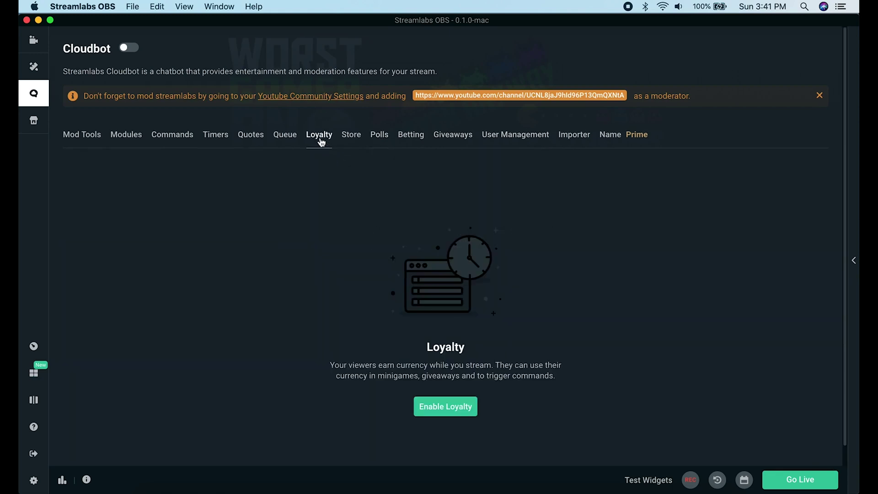
pyautogui.click(285, 137)
pyautogui.click(255, 138)
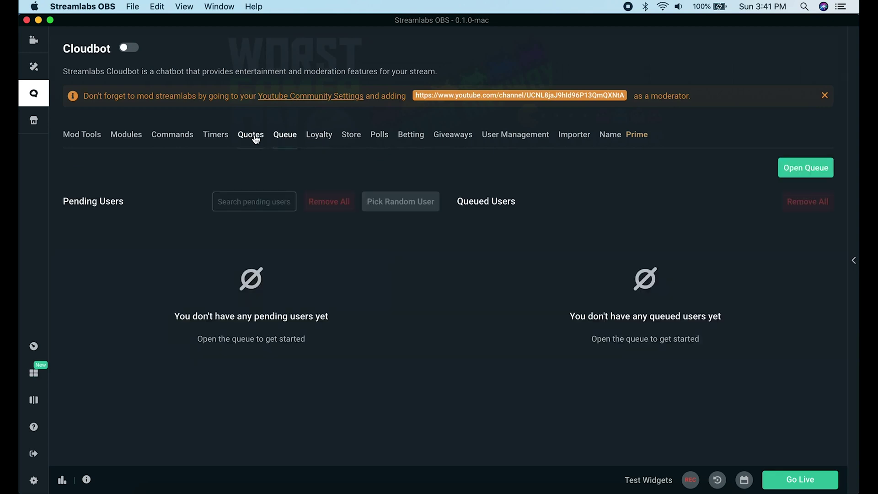
pyautogui.click(220, 136)
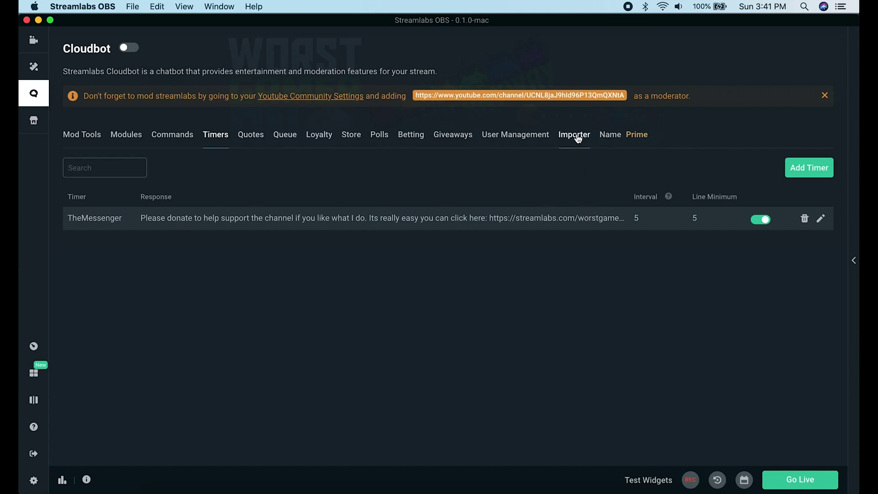
# View Cloudbot's Name Prime section, followed by Importer, User Management, Giveaways, Betting, Polls and Store.
pyautogui.click(615, 138)
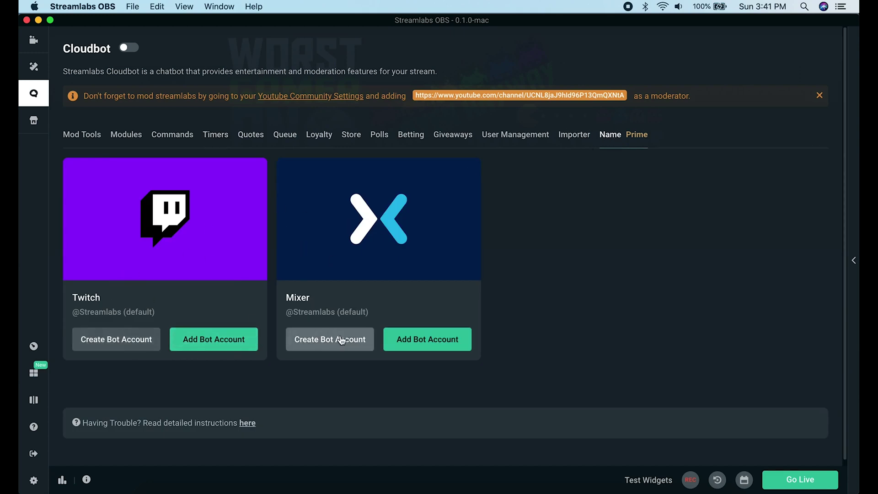
pyautogui.click(573, 135)
pyautogui.click(508, 135)
pyautogui.click(455, 136)
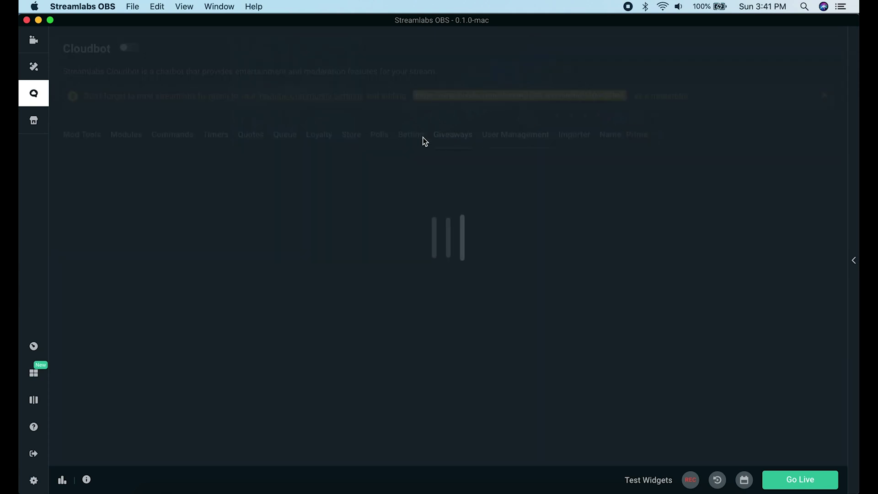
pyautogui.click(409, 138)
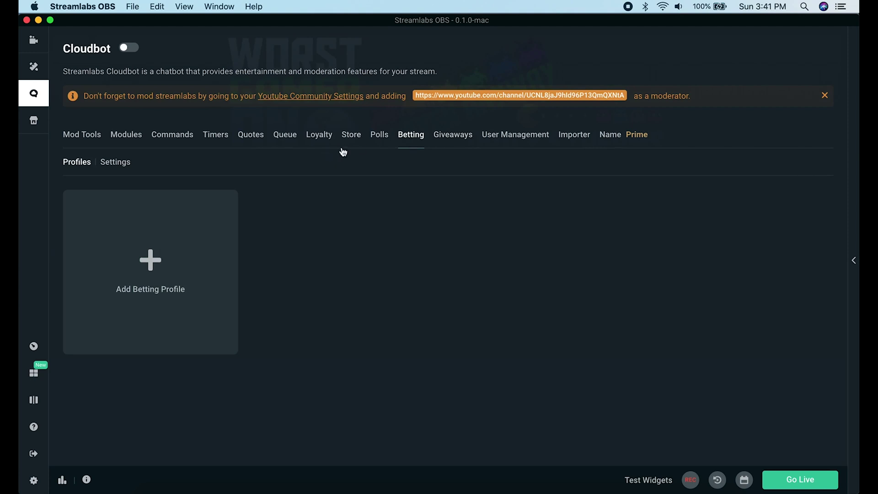
pyautogui.click(374, 138)
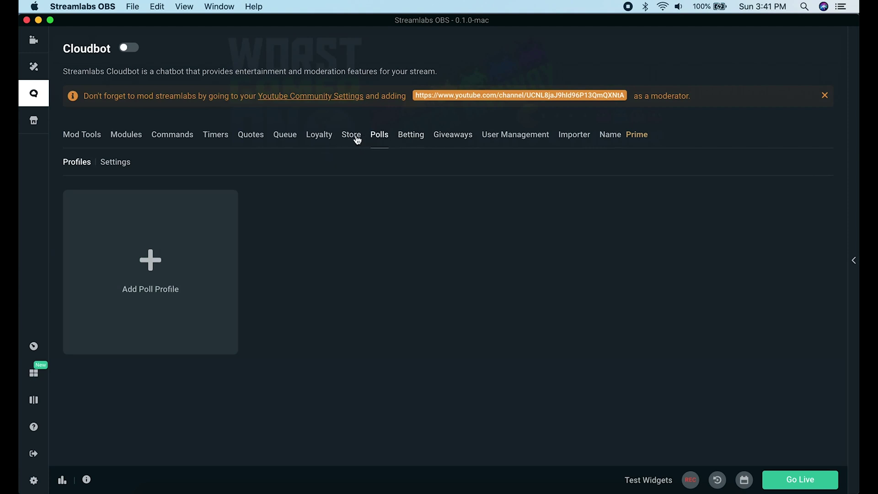
pyautogui.click(356, 138)
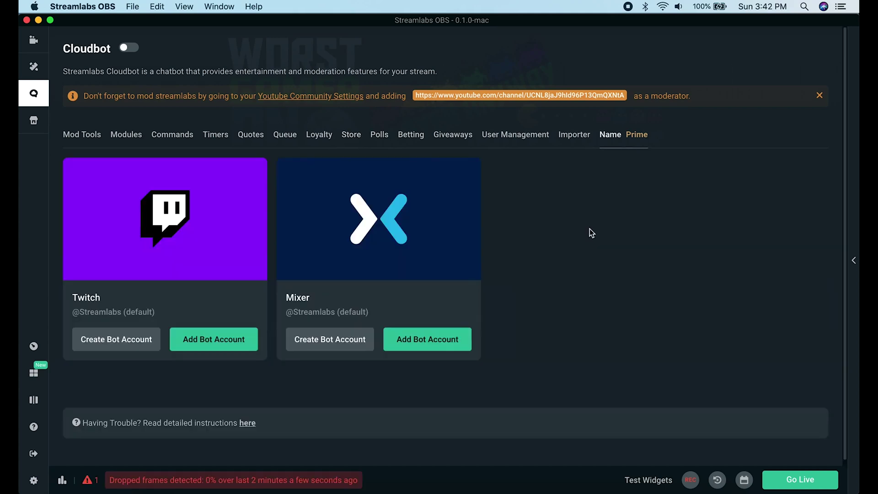
# Leave Cloudbot for the scene editor and expand the live chat panel.
pyautogui.click(82, 137)
pyautogui.click(33, 40)
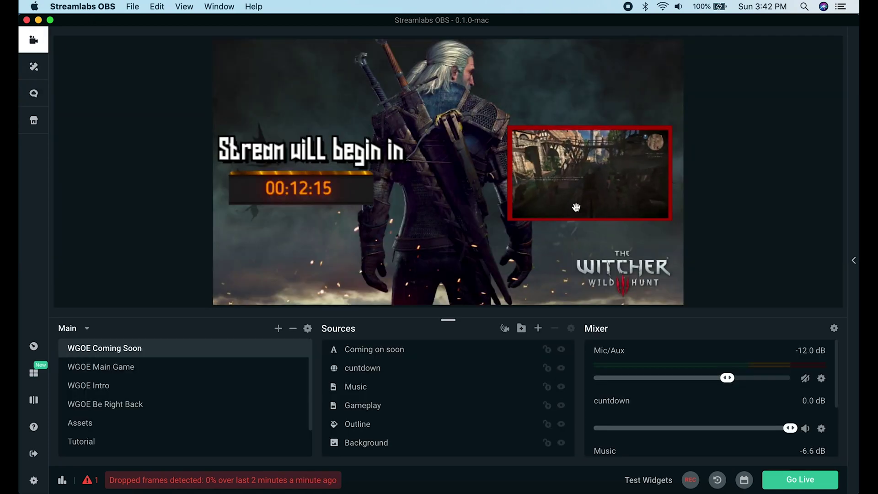
pyautogui.click(853, 260)
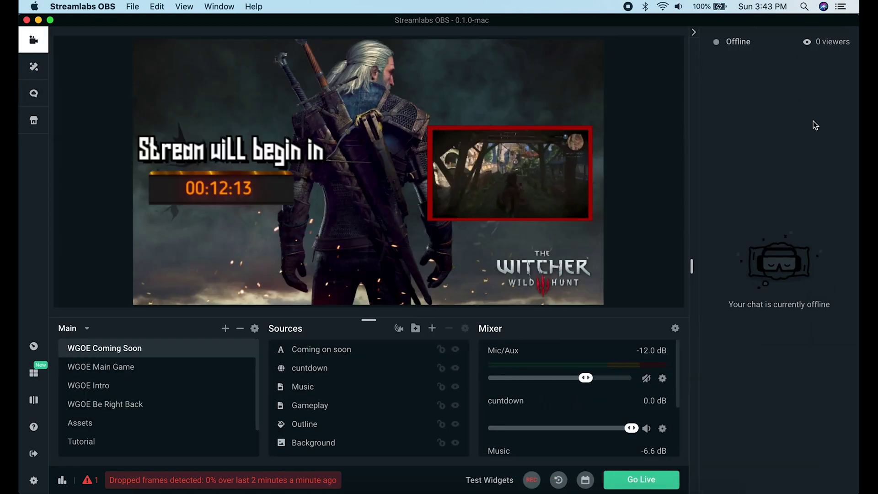